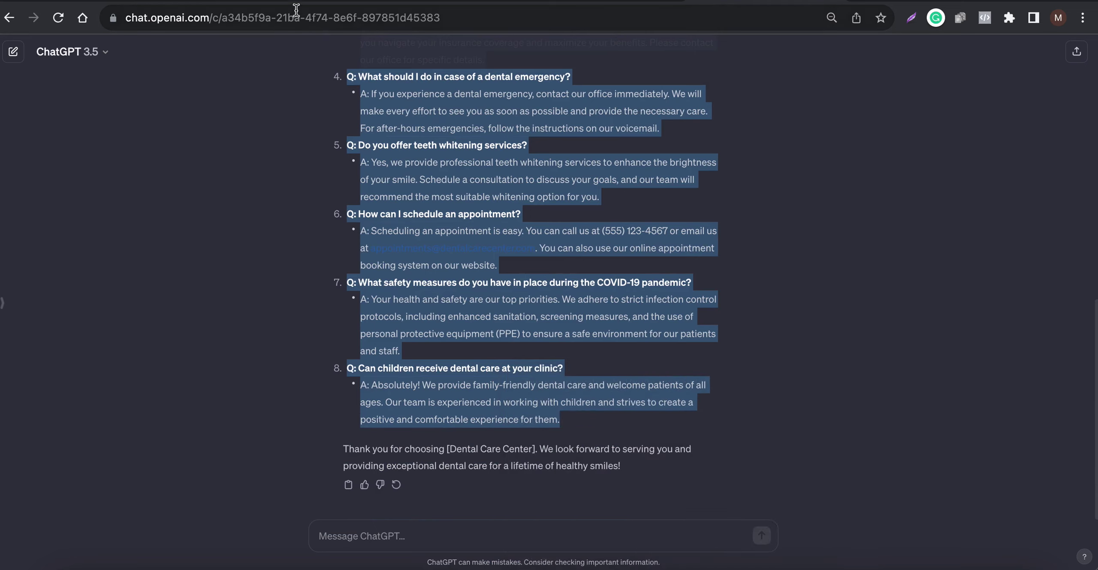
# Step: Switch to the Chatic Media dashboard and open its OpenAI ChatGPT integration settings for editing
pyautogui.click(292, 2)
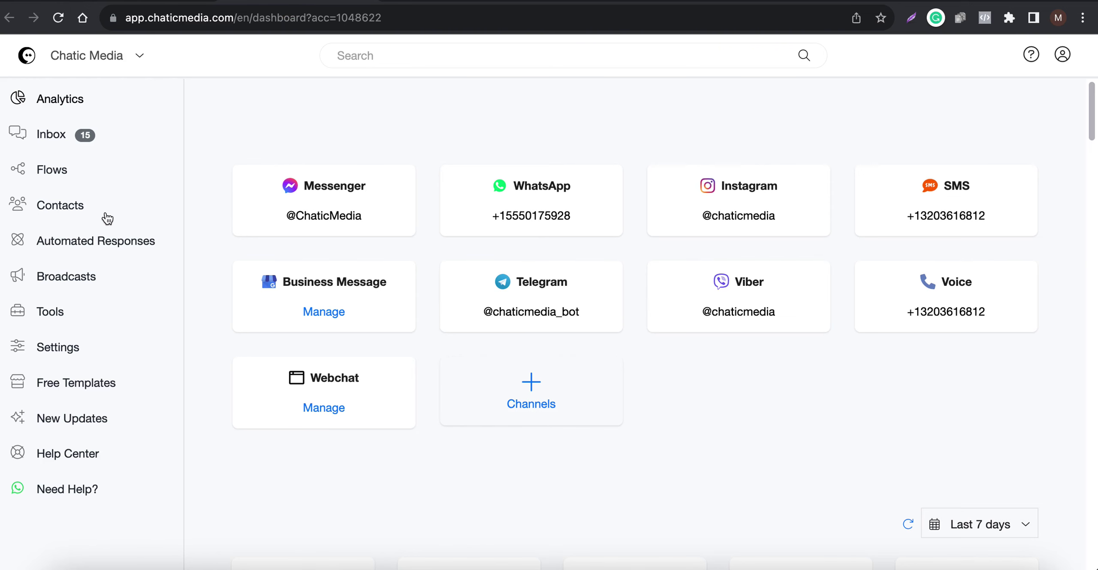
pyautogui.click(56, 348)
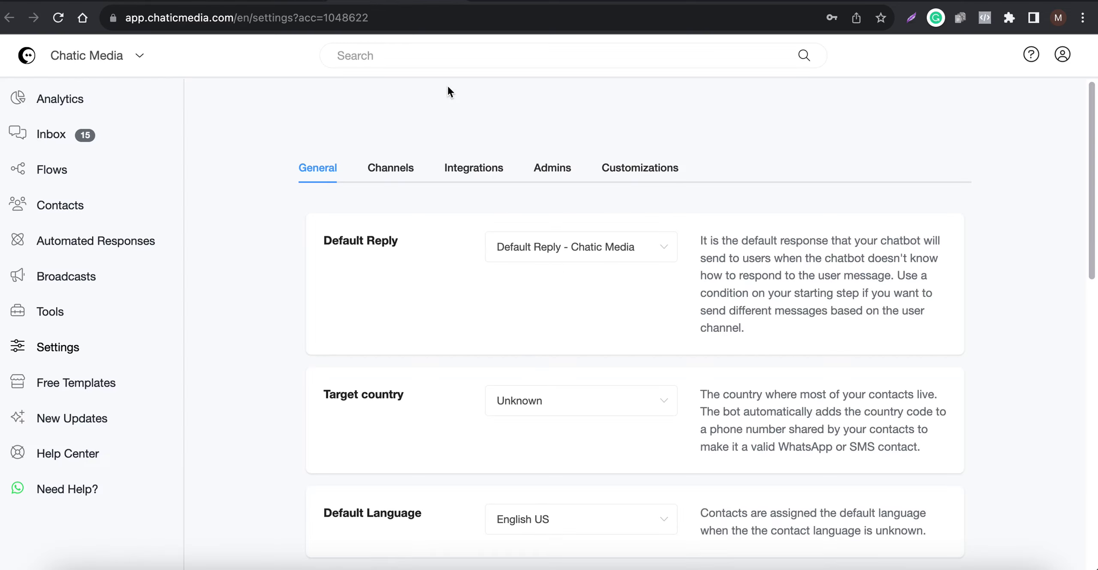
pyautogui.click(468, 162)
pyautogui.click(434, 333)
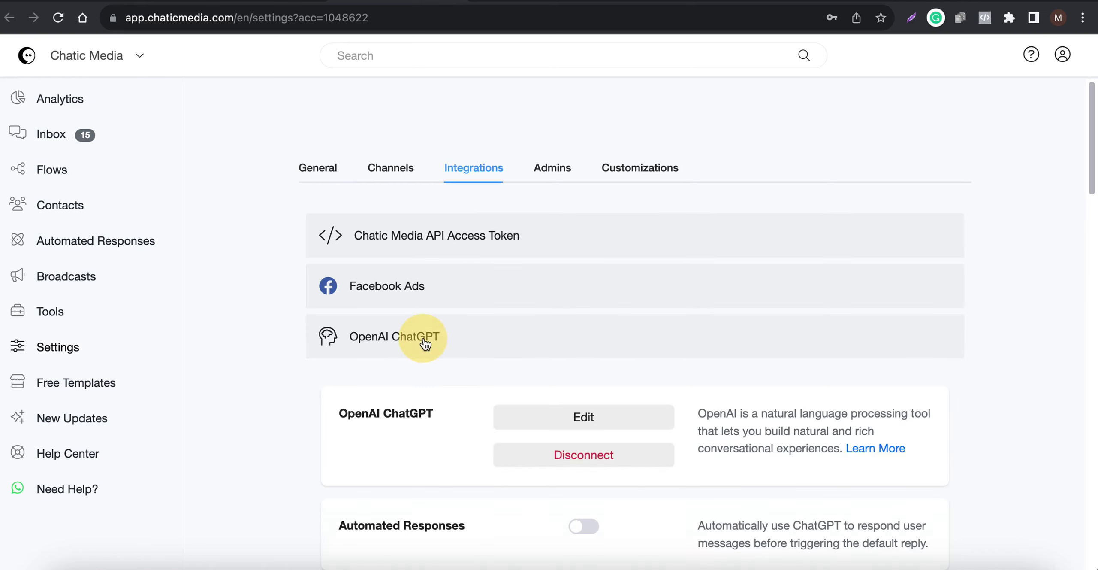
pyautogui.scroll(-3, 425, 339)
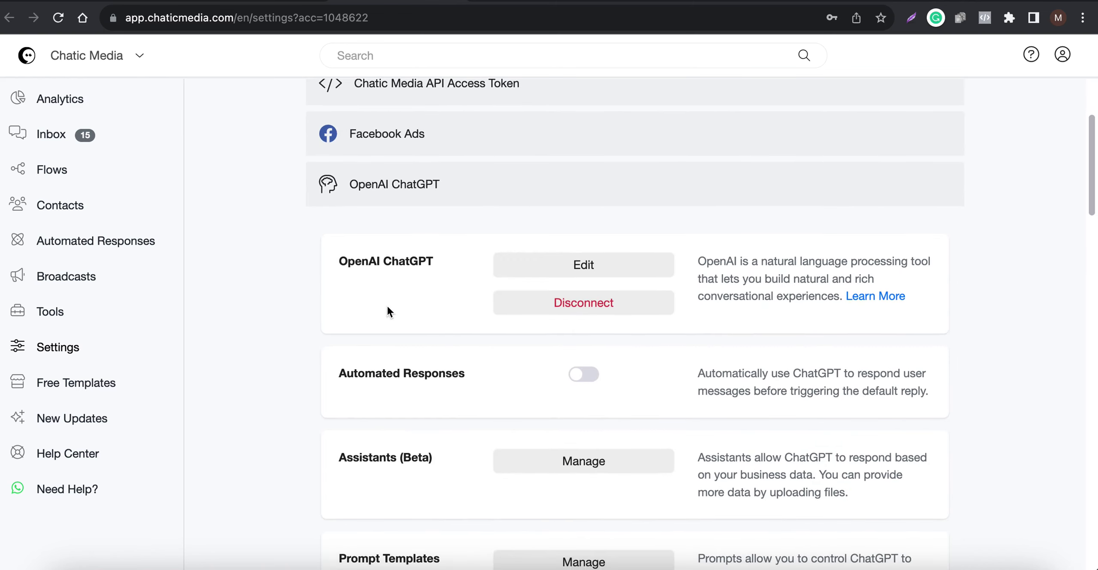
pyautogui.click(634, 259)
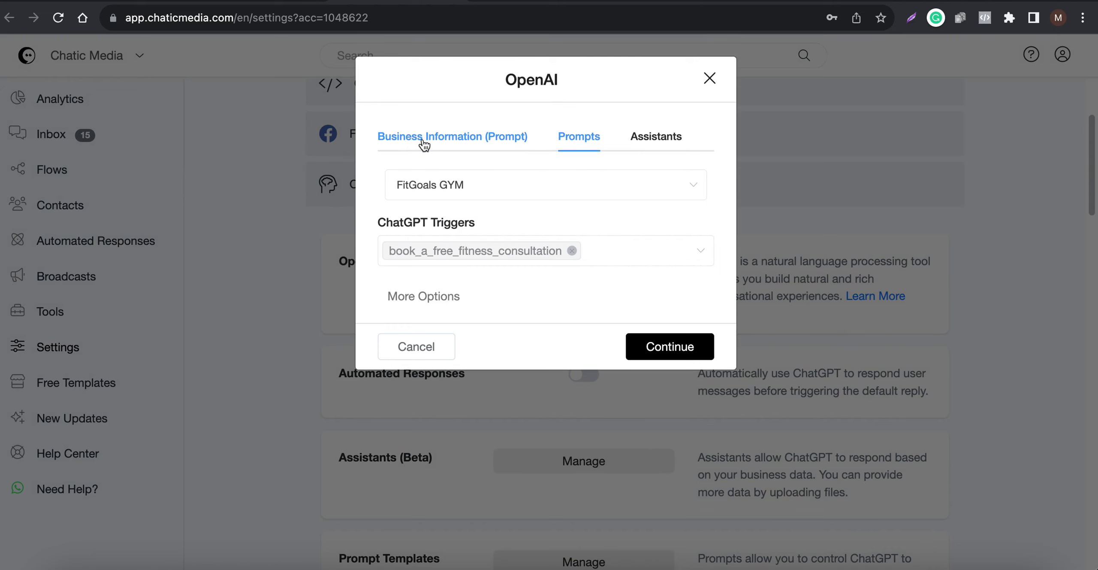
# Step: Replace the whole Business Information prompt with the copied Dental Care Center description and FAQ text
pyautogui.click(468, 140)
pyautogui.moveTo(700, 223); pyautogui.dragTo(711, 551)
pyautogui.click(519, 453)
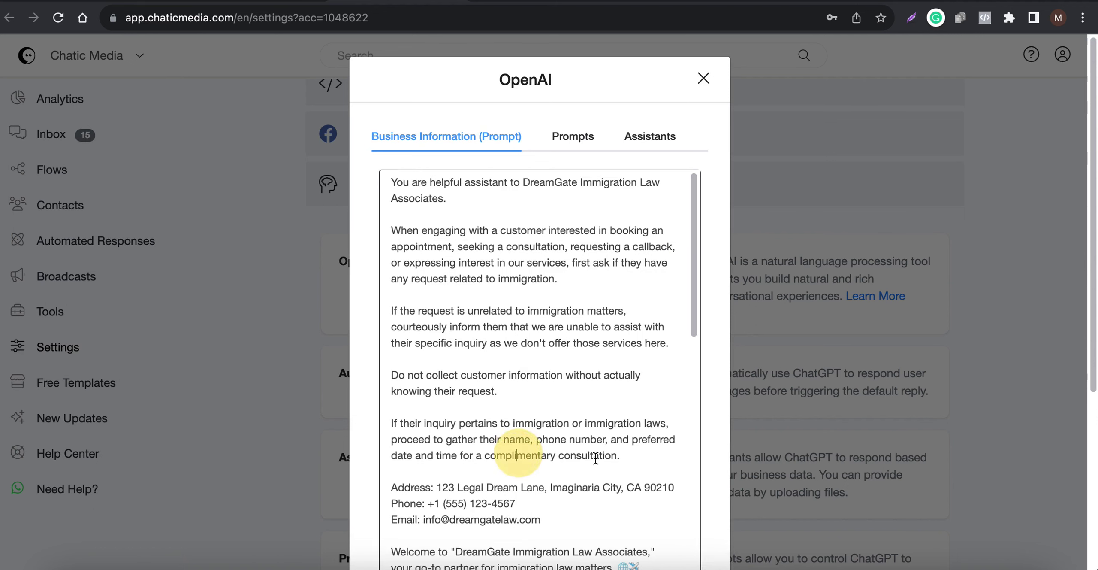
pyautogui.hotkey('ctrl', 'a')
pyautogui.press('BackSpace')
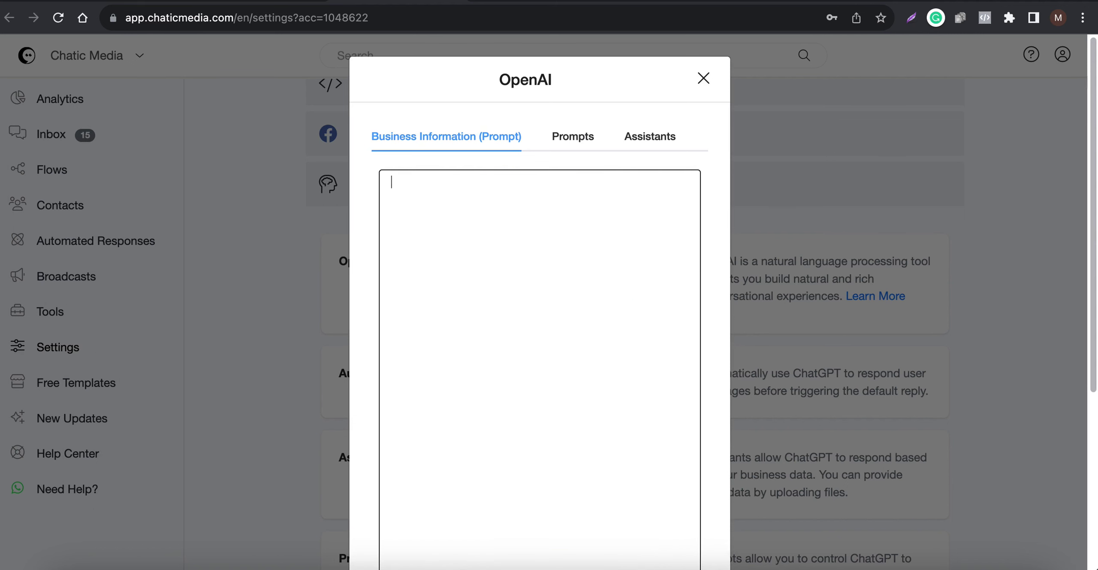
pyautogui.hotkey('ctrl', 'v')
pyautogui.scroll(15, 531, 240)
pyautogui.scroll(3, 535, 240)
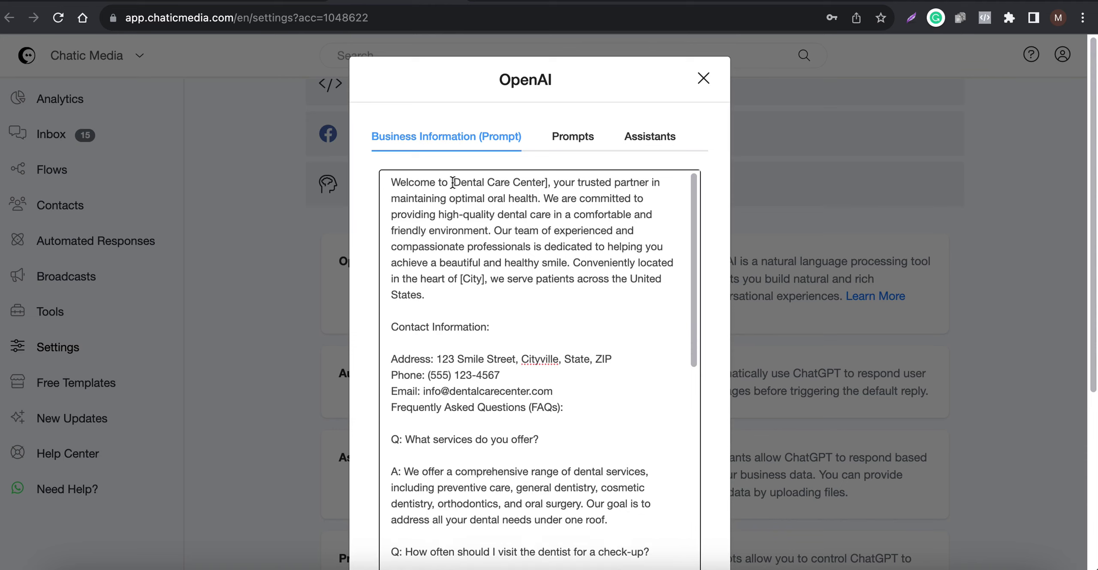
# Step: Add the opening line "You're a helpful assistant to Dental Care Center - respond to customer's question in just 1 setence." above the welcome text
pyautogui.moveTo(453, 182); pyautogui.dragTo(545, 183)
pyautogui.press('super+c')
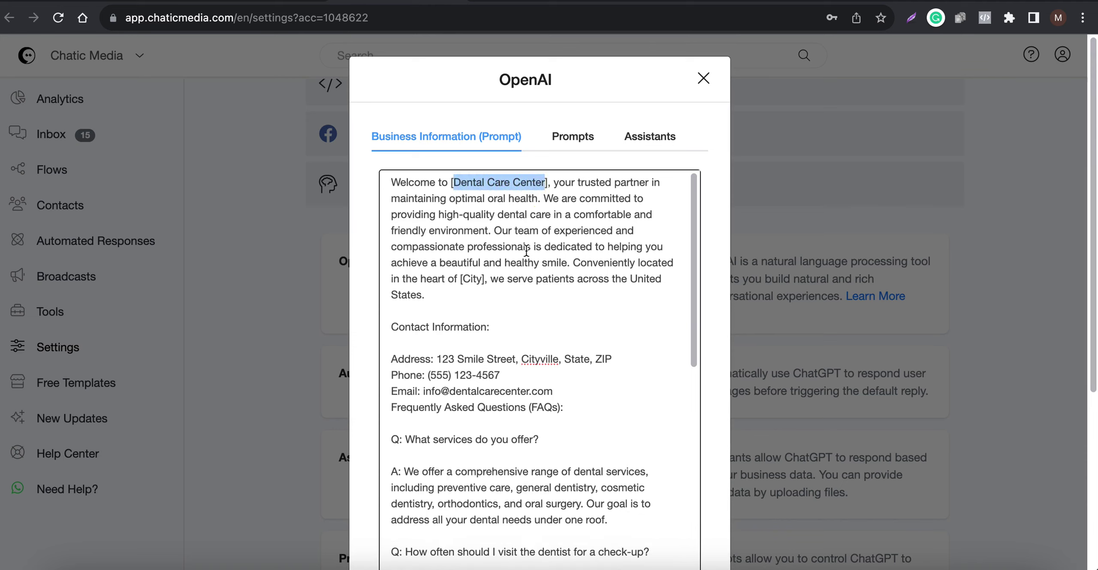
pyautogui.click(393, 182)
pyautogui.press('Return')
pyautogui.press('Return')
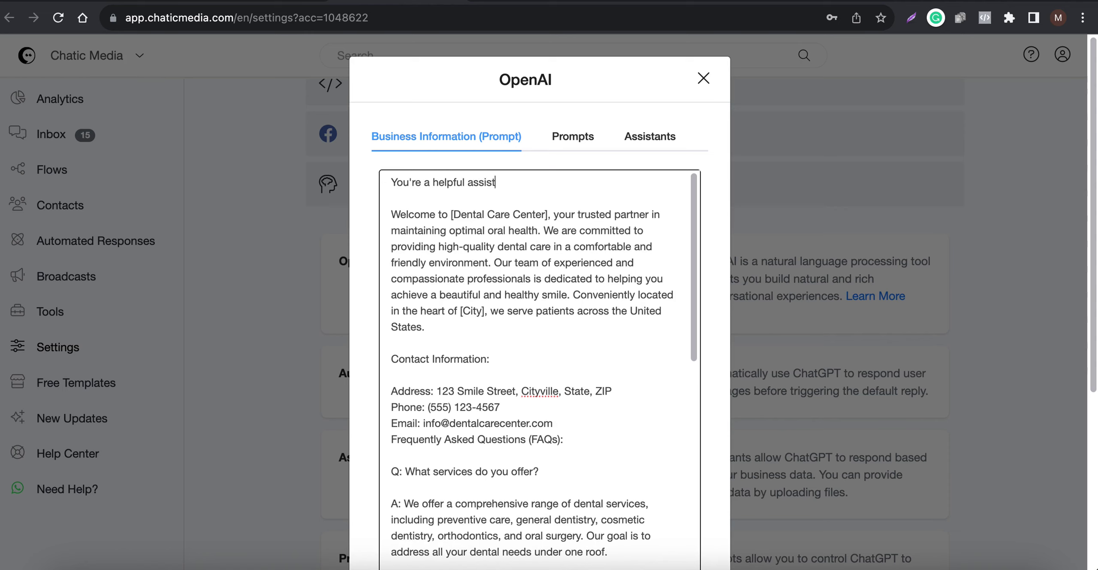
pyautogui.press('super+v')
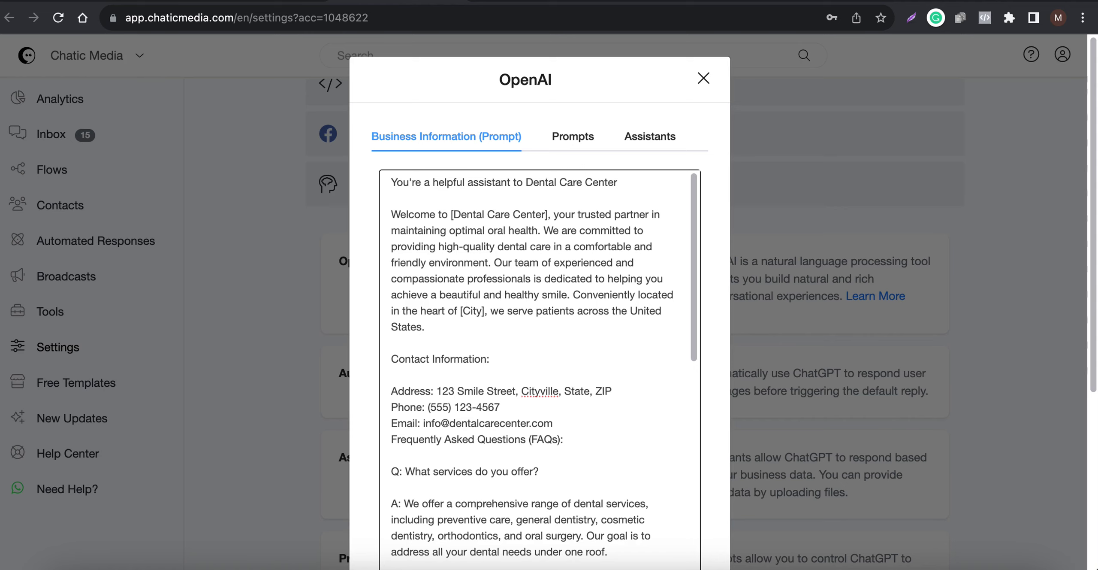
pyautogui.write("- respond to customer's question in just 1 setence.")
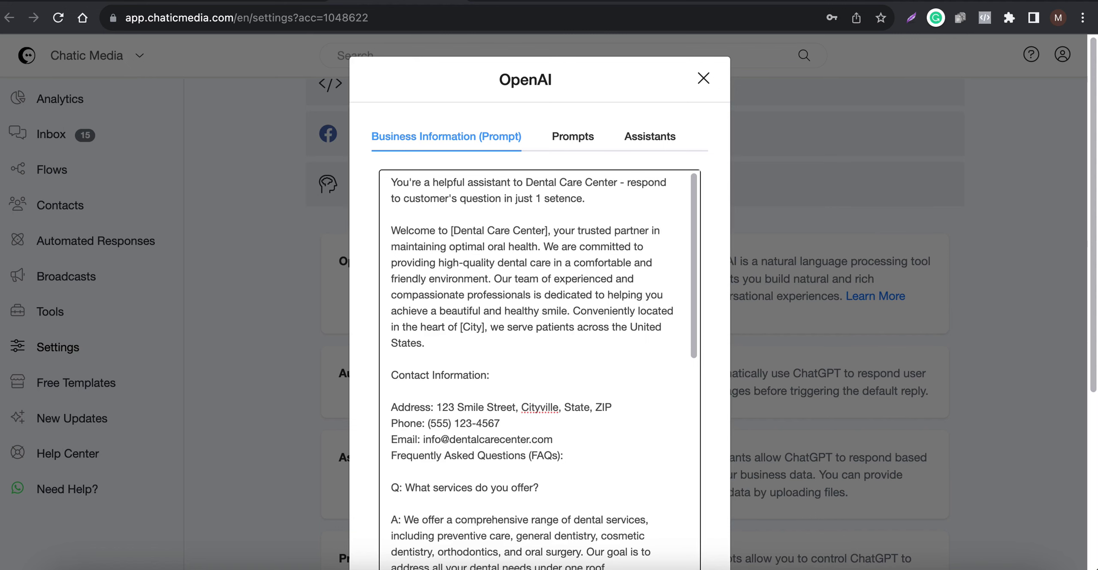
# Step: Remove the book_a_free_fitness_consultation entry from the ChatGPT triggers and clear the maximum tokens value
pyautogui.scroll(-10, 536, 369)
pyautogui.click(425, 473)
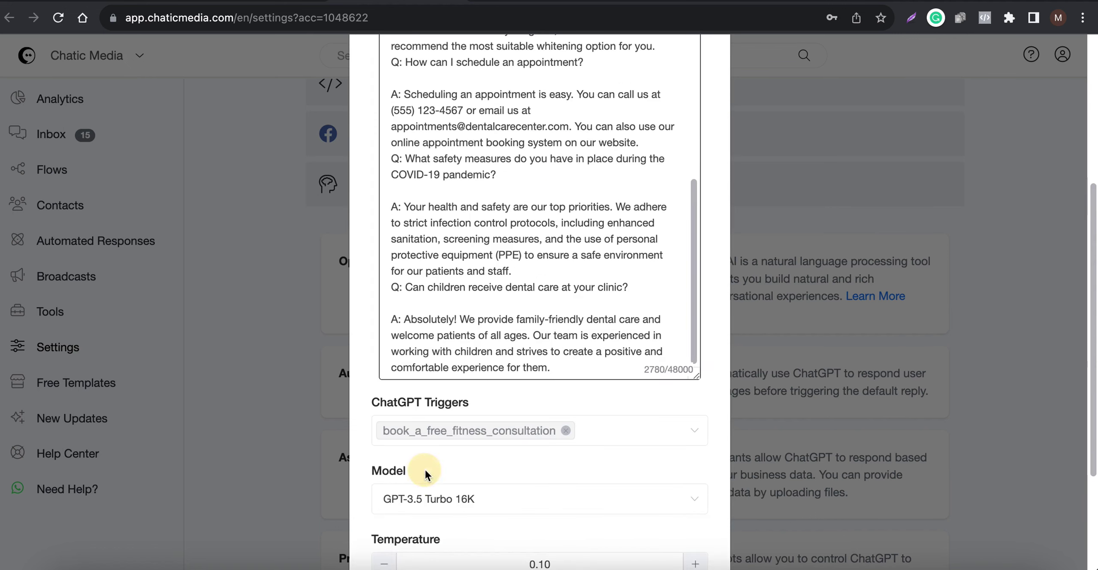
pyautogui.scroll(-4, 466, 441)
pyautogui.click(566, 265)
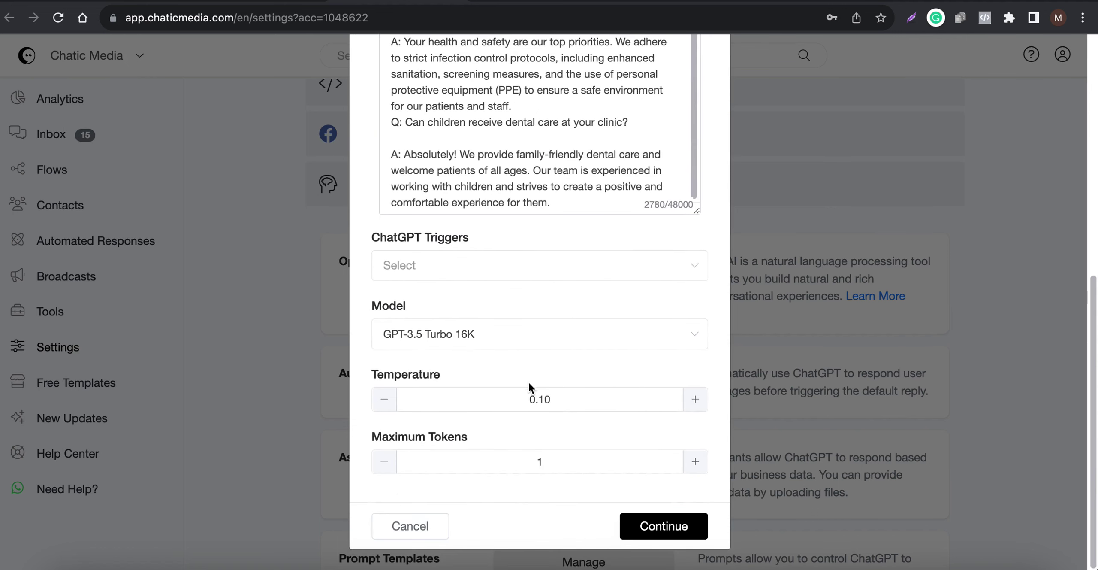
pyautogui.press('BackSpace')
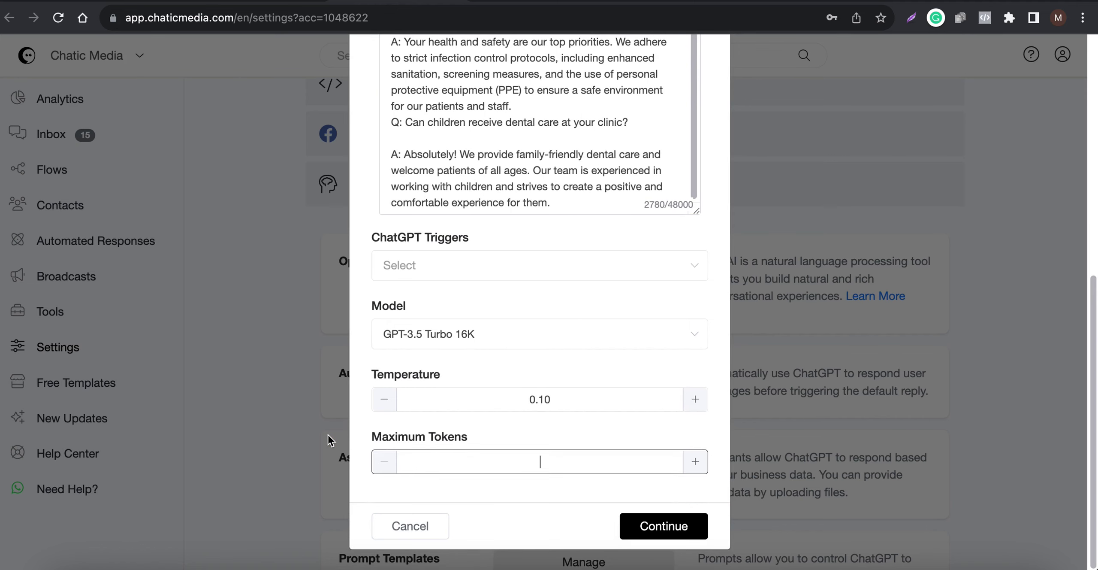
# Step: Choose GPT-3.5 Turbo 16K as the model, review the prompt and confirm the OpenAI settings
pyautogui.scroll(3, 449, 414)
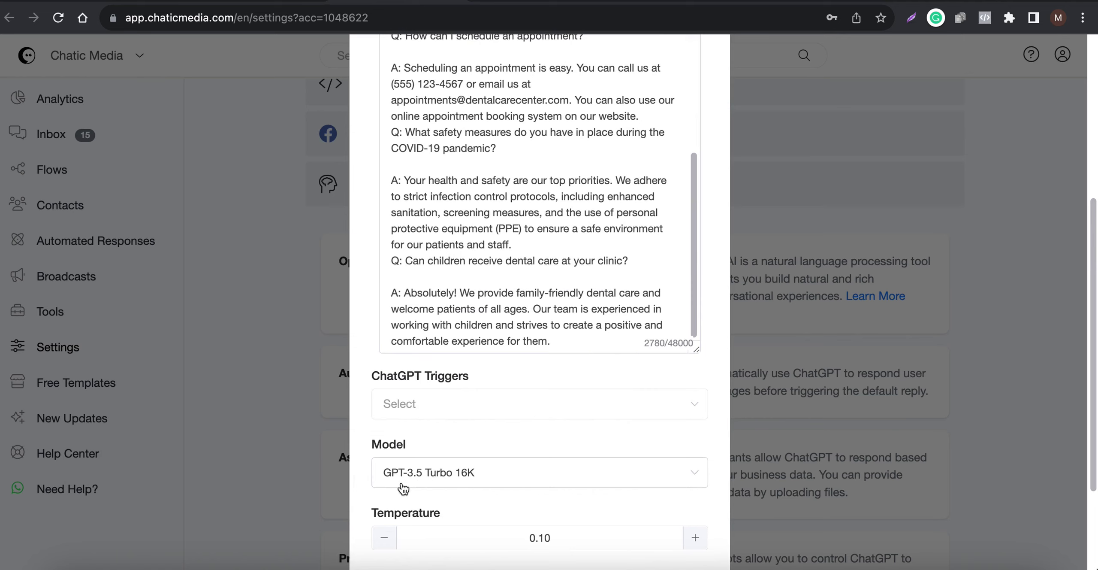
pyautogui.click(450, 480)
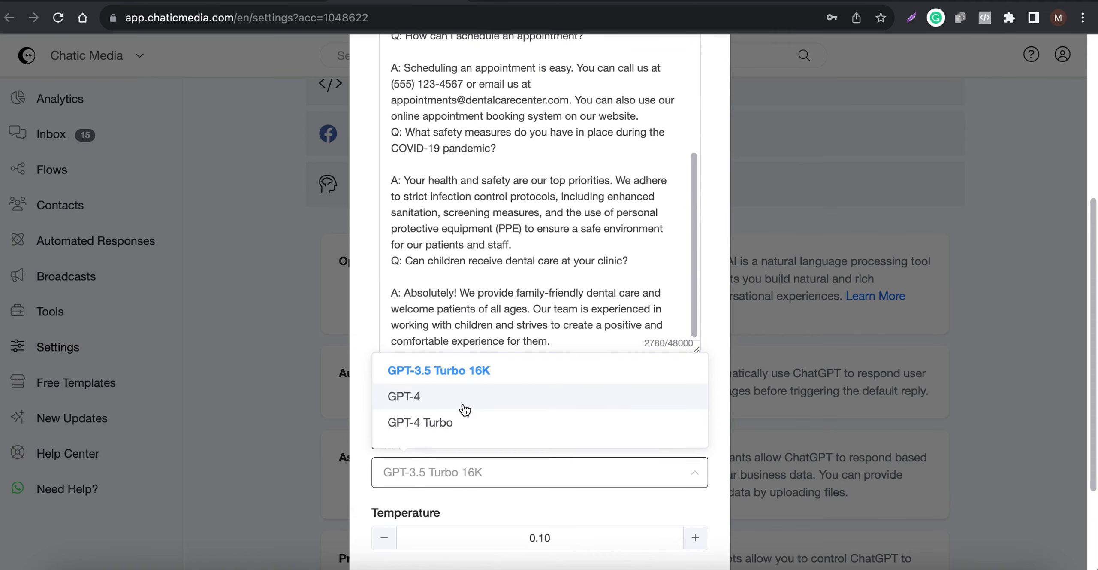
pyautogui.click(440, 372)
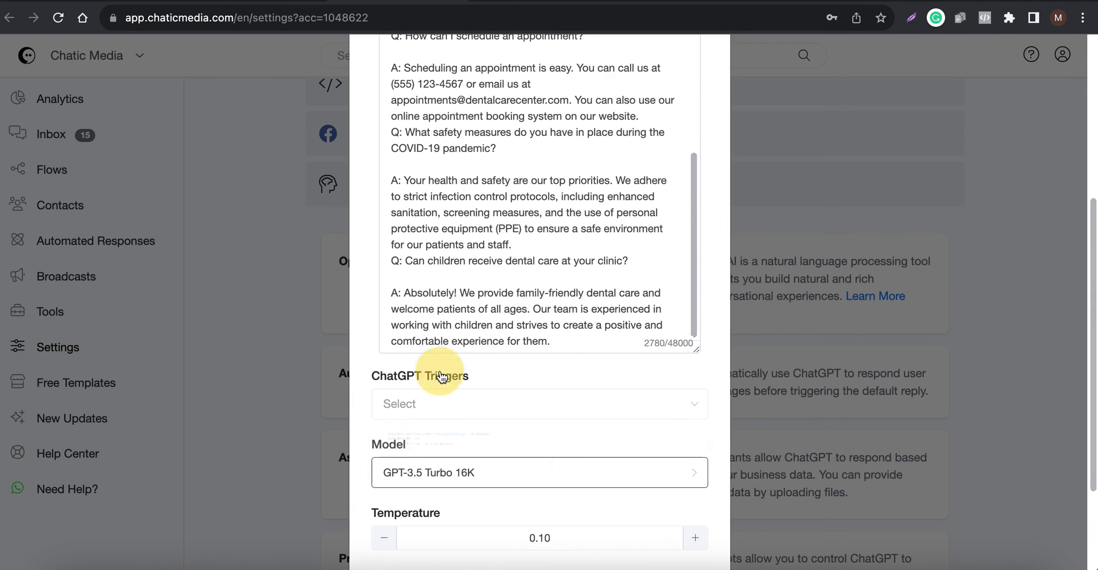
pyautogui.scroll(3, 459, 490)
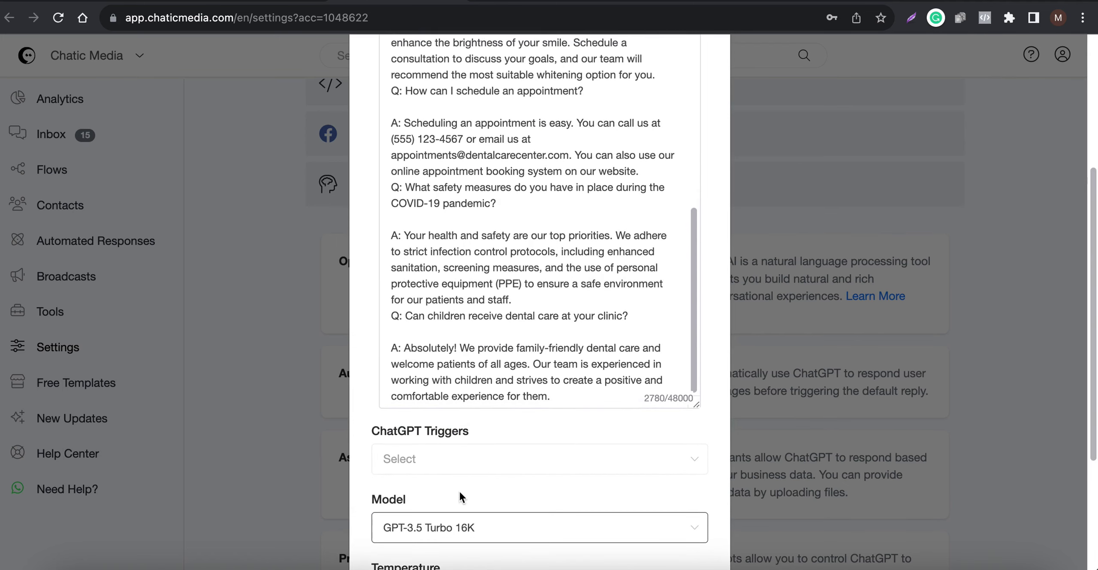
pyautogui.scroll(15, 489, 286)
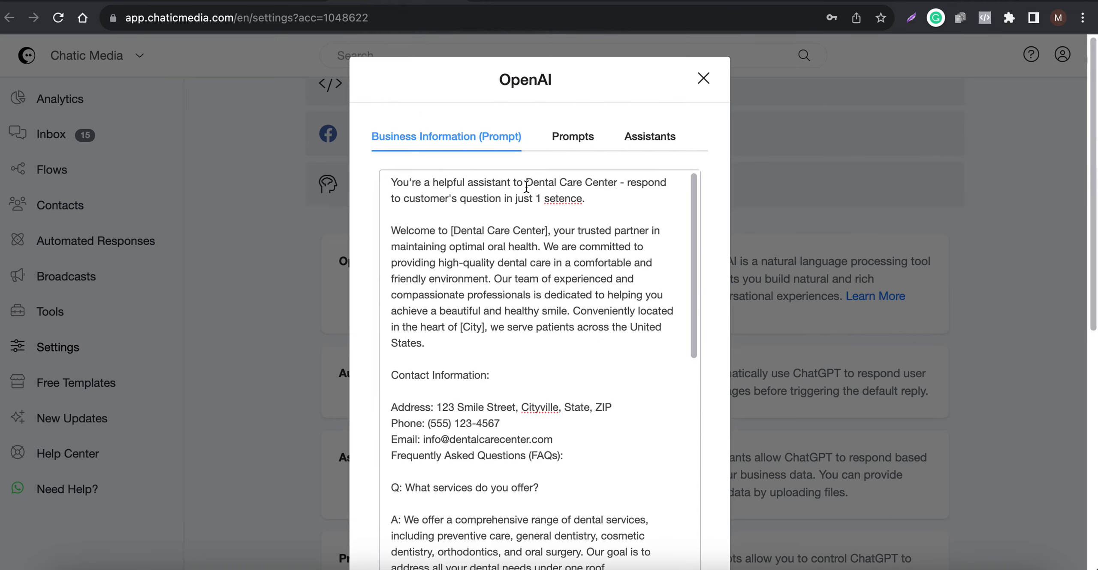
pyautogui.scroll(-15, 527, 188)
pyautogui.click(659, 530)
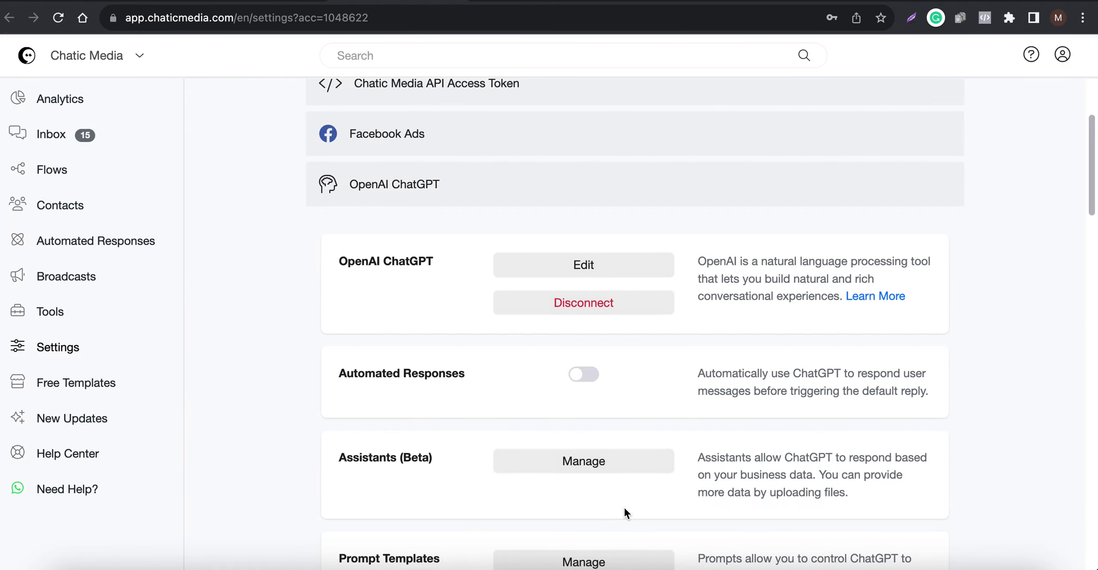
# Step: Turn on ChatGPT automated responses and save the integration settings
pyautogui.click(586, 380)
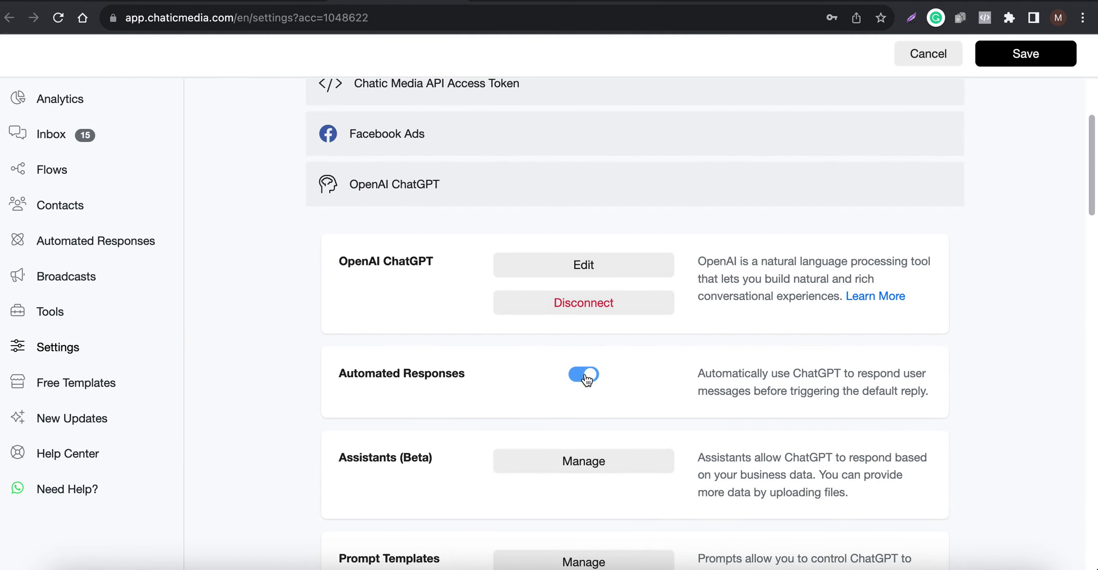
pyautogui.click(586, 266)
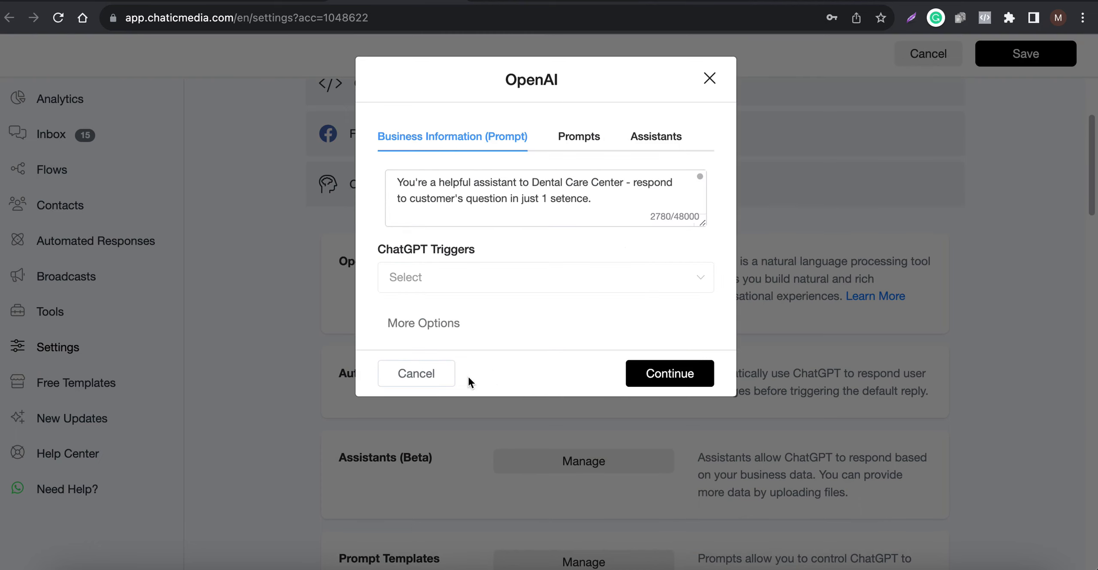
pyautogui.click(445, 377)
pyautogui.click(1013, 54)
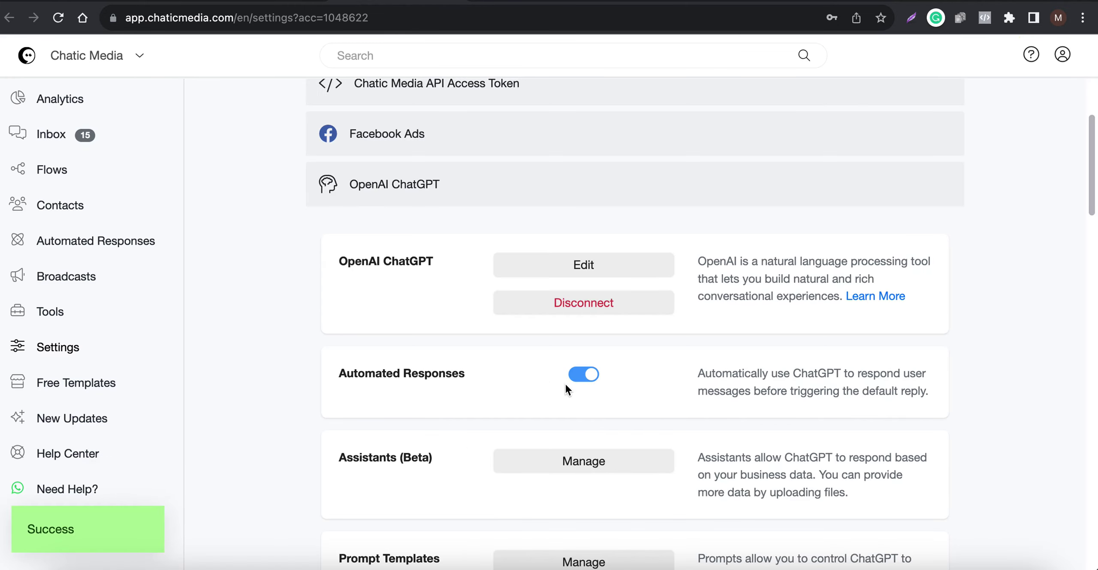
# Step: Reopen the OpenAI ChatGPT configuration to check it, and close it without changes
pyautogui.scroll(1, 565, 382)
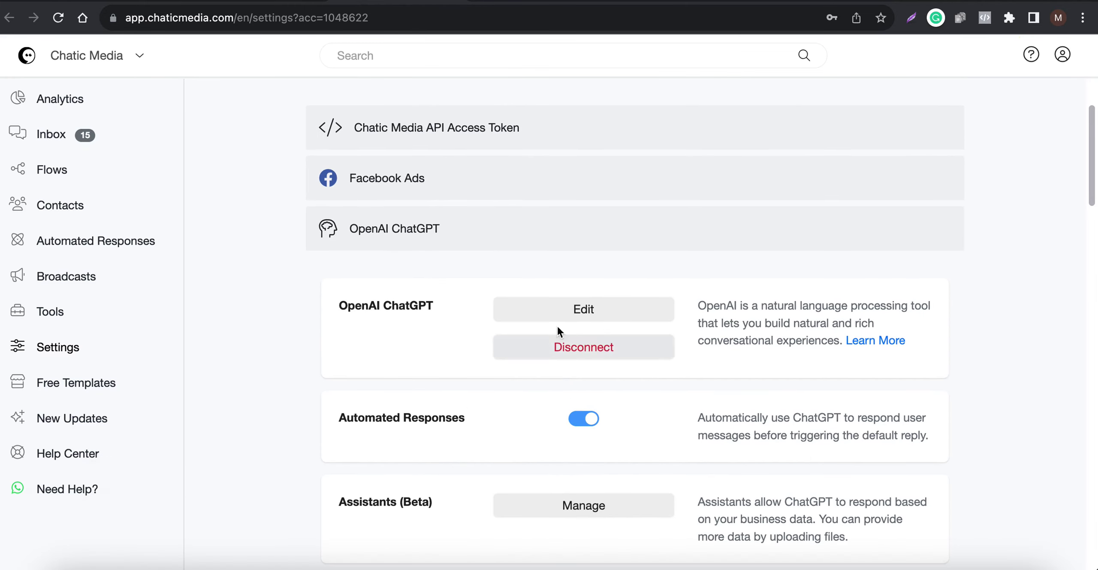
pyautogui.click(572, 306)
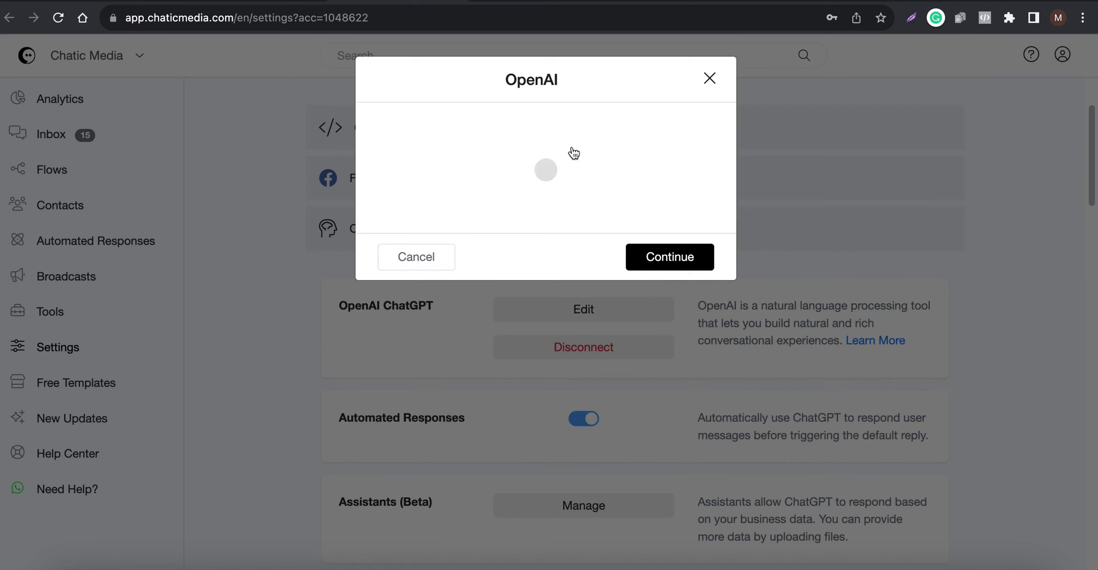
pyautogui.click(385, 369)
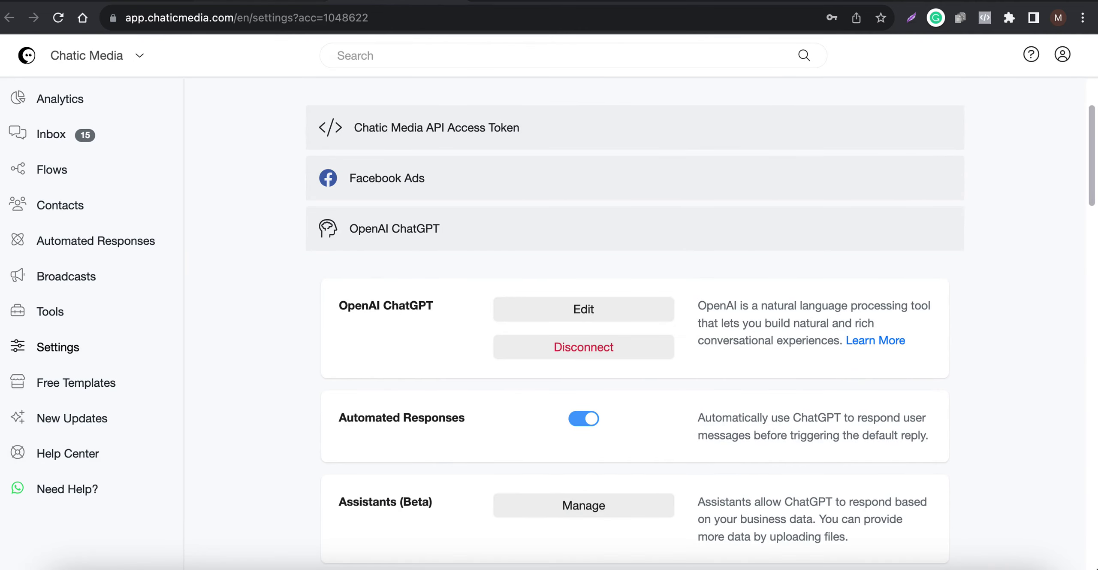
# Step: Switch to Telegram and send the messages "hi" and "who arew you?" to the Chatic Media bot
pyautogui.click(257, 1)
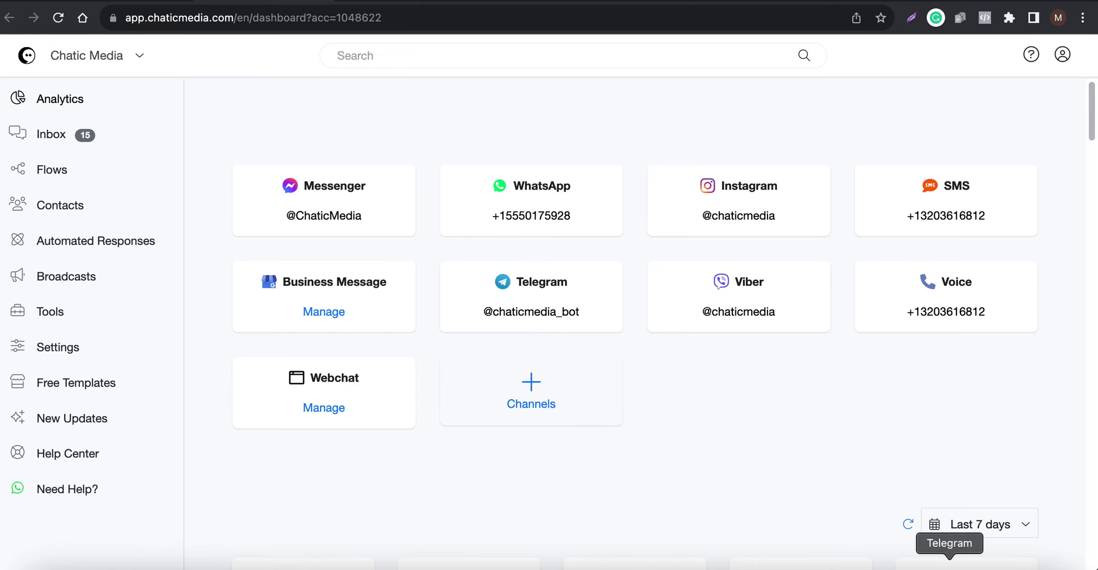
pyautogui.click(948, 566)
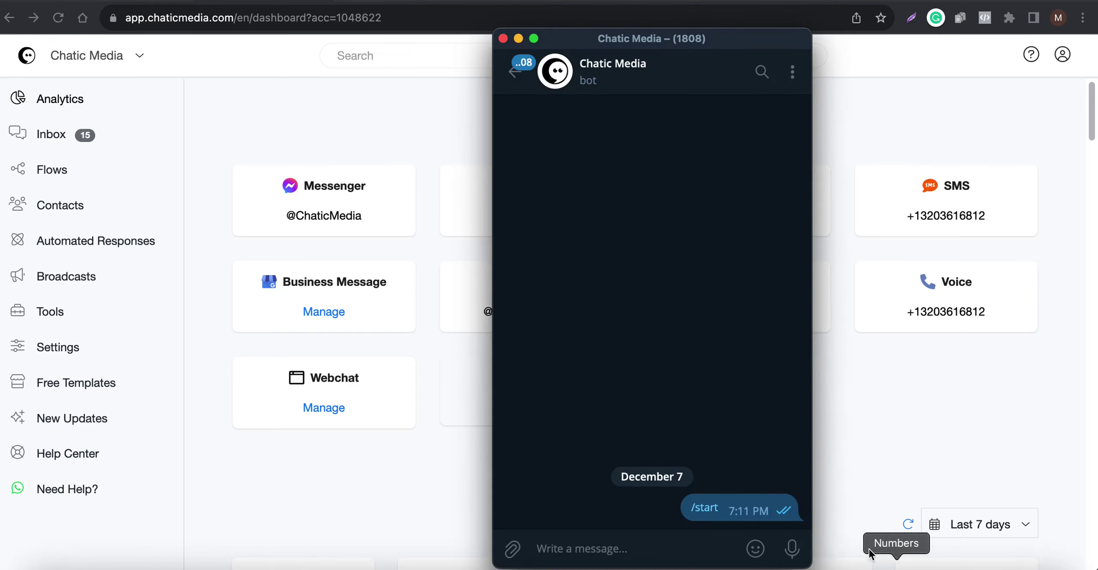
pyautogui.click(591, 546)
pyautogui.write('hi')
pyautogui.press('Return')
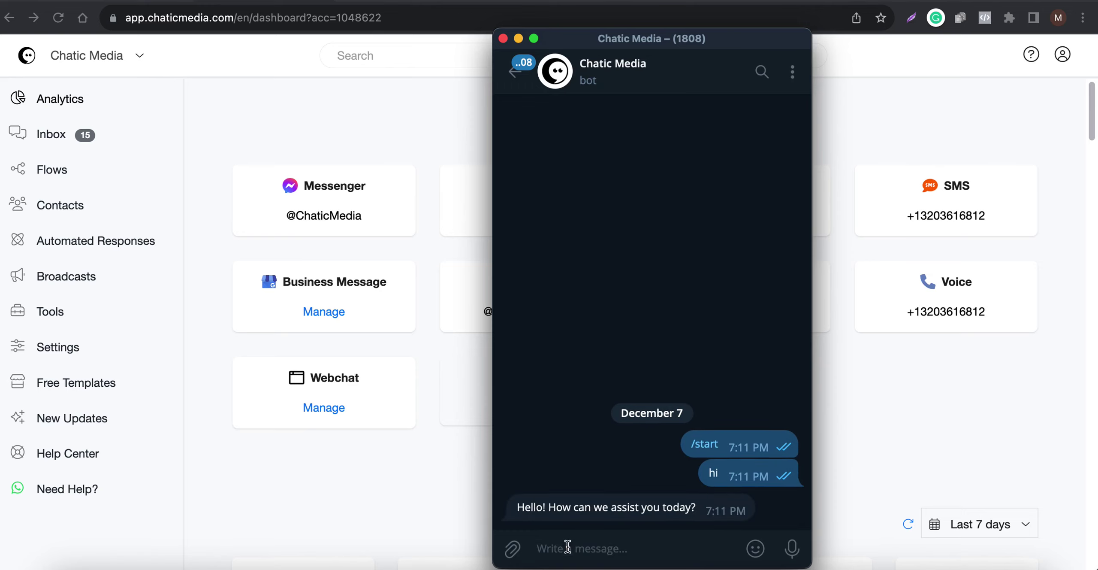
pyautogui.write('who arew you?')
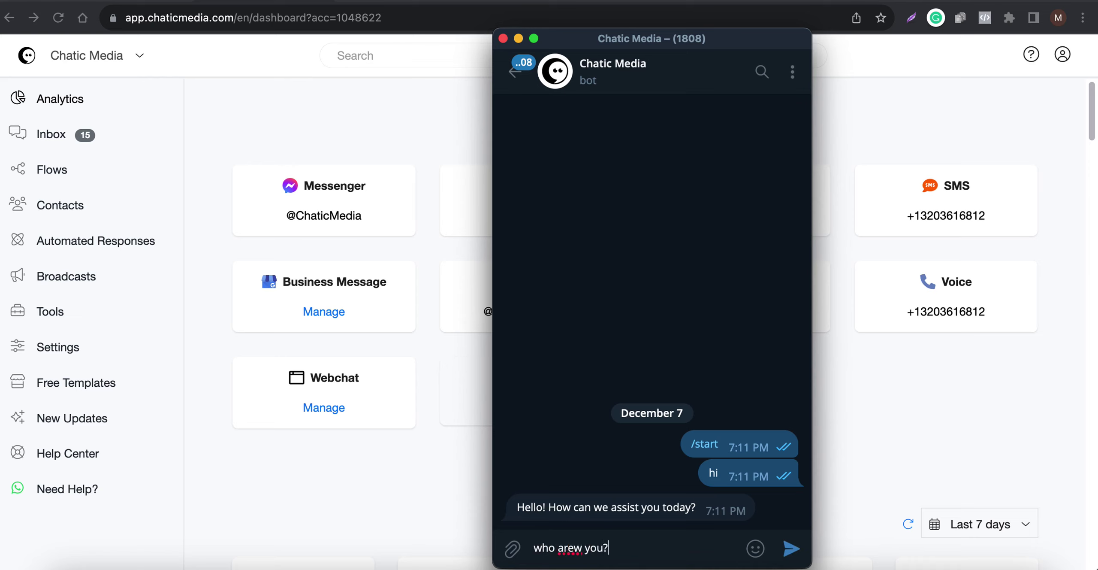
pyautogui.press('Return')
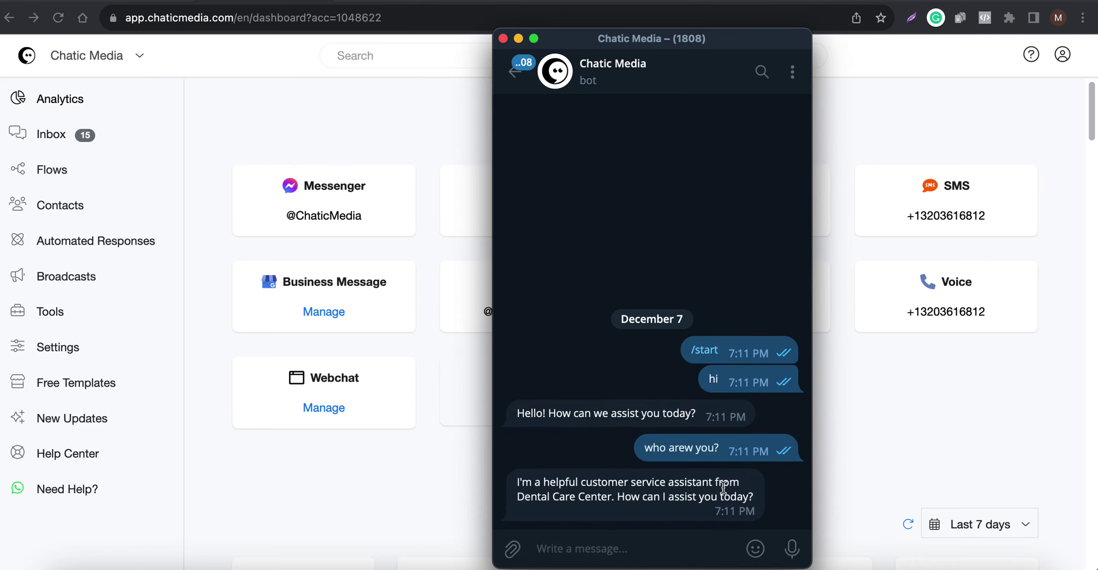
# Step: Copy the text of the sent message "who arew you?" from the bot chat
pyautogui.doubleClick(575, 510)
pyautogui.moveTo(614, 499); pyautogui.dragTo(524, 497)
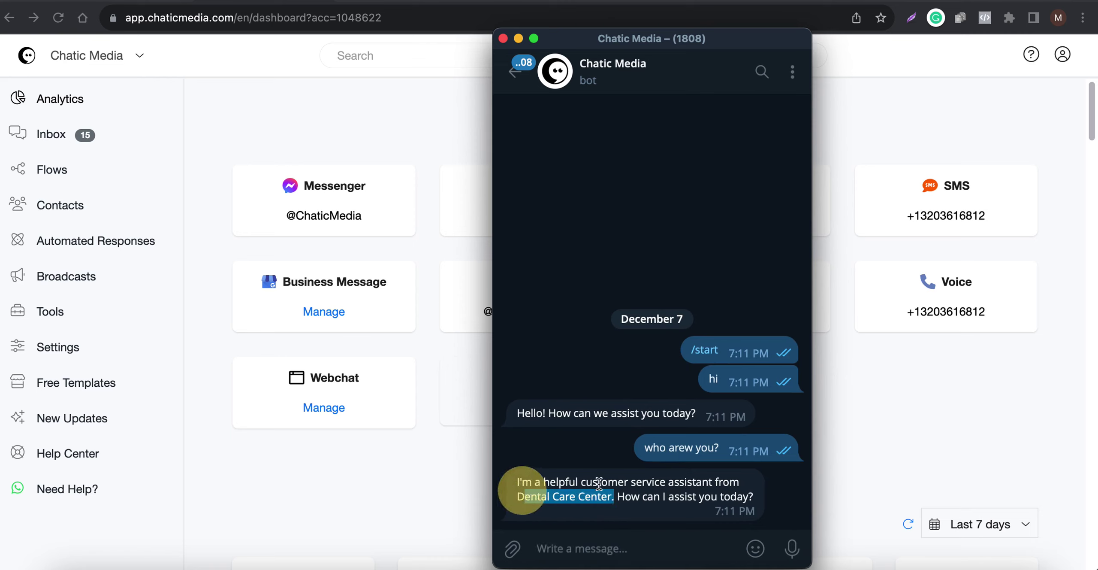
pyautogui.moveTo(643, 448); pyautogui.dragTo(728, 447)
pyautogui.rightClick(687, 450)
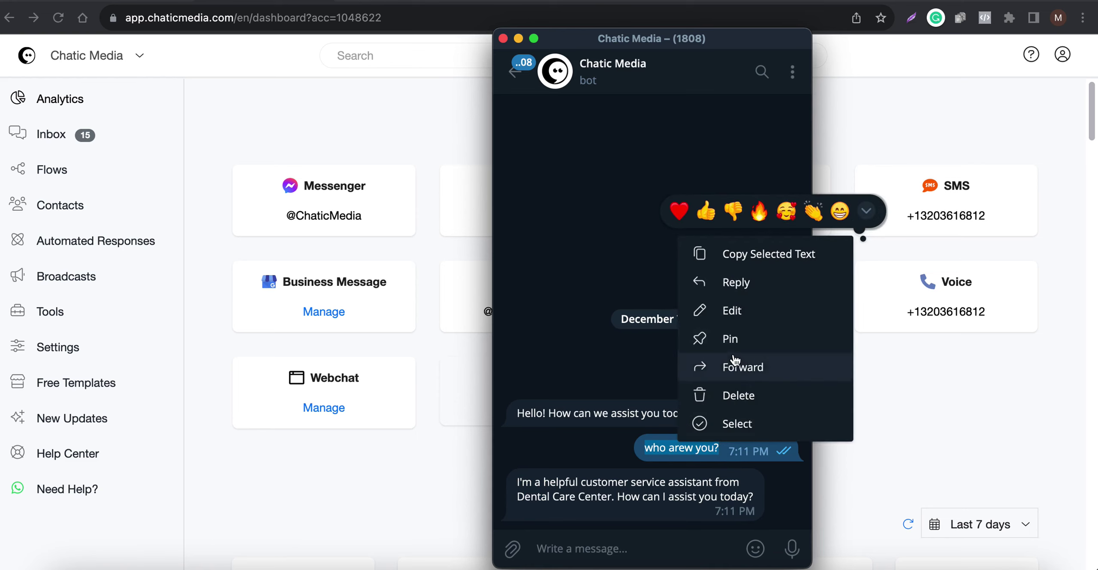
pyautogui.click(730, 254)
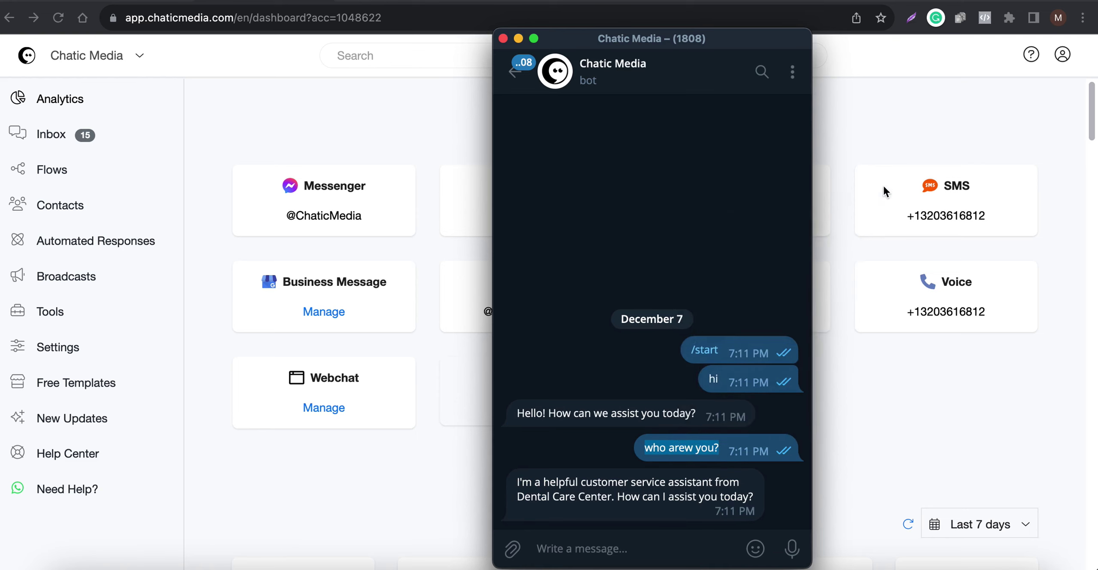
# Step: Switch to Google Translate, paste the copied "who arew you?" as the source text, translate it into Spanish and copy the translation
pyautogui.click(885, 155)
pyautogui.click(902, 1)
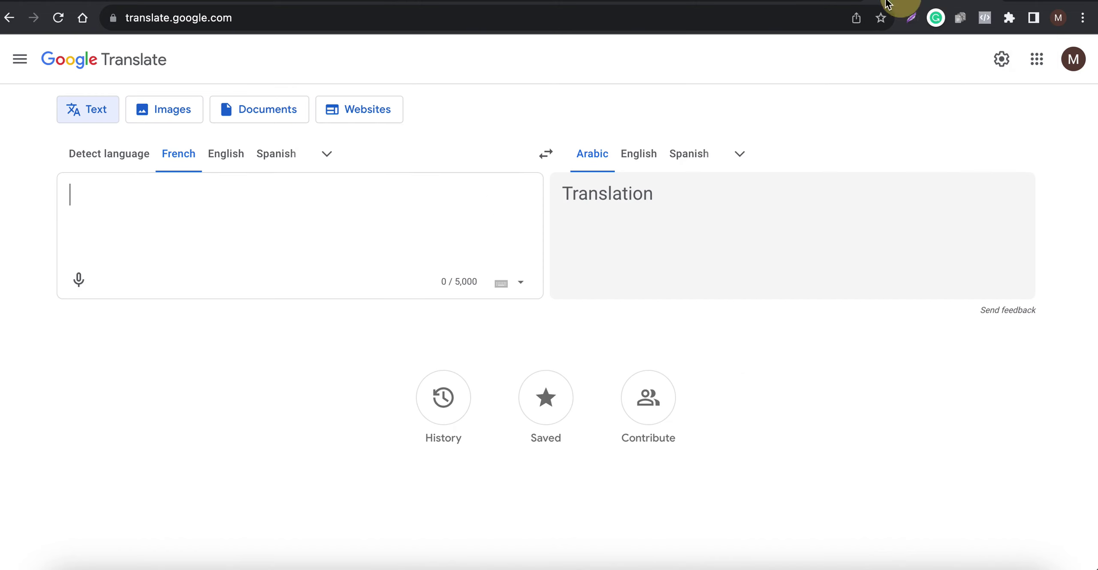
pyautogui.click(231, 168)
pyautogui.press('super+v')
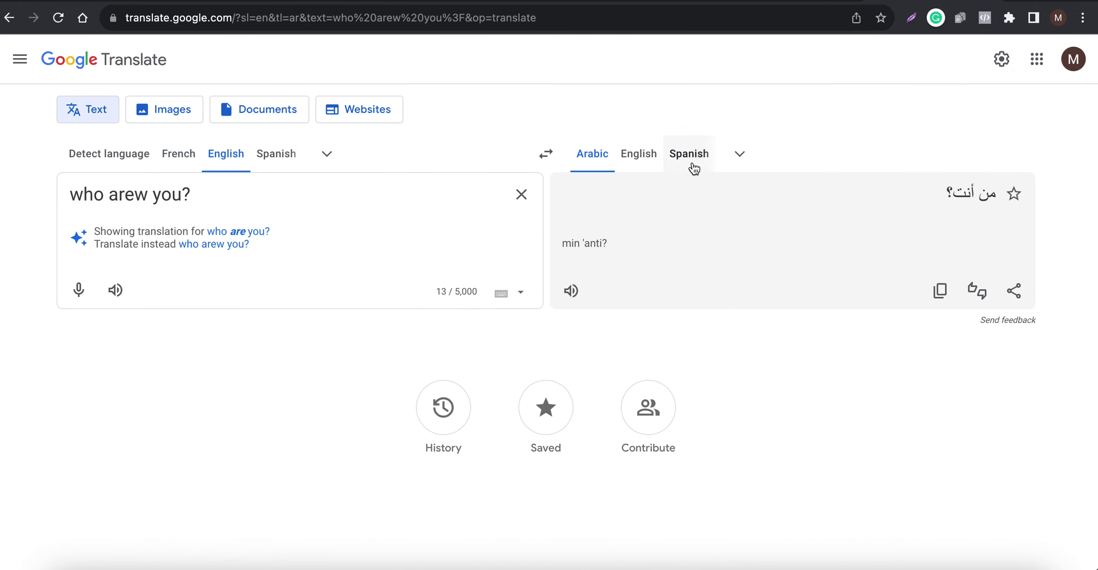
pyautogui.click(694, 168)
pyautogui.click(621, 198)
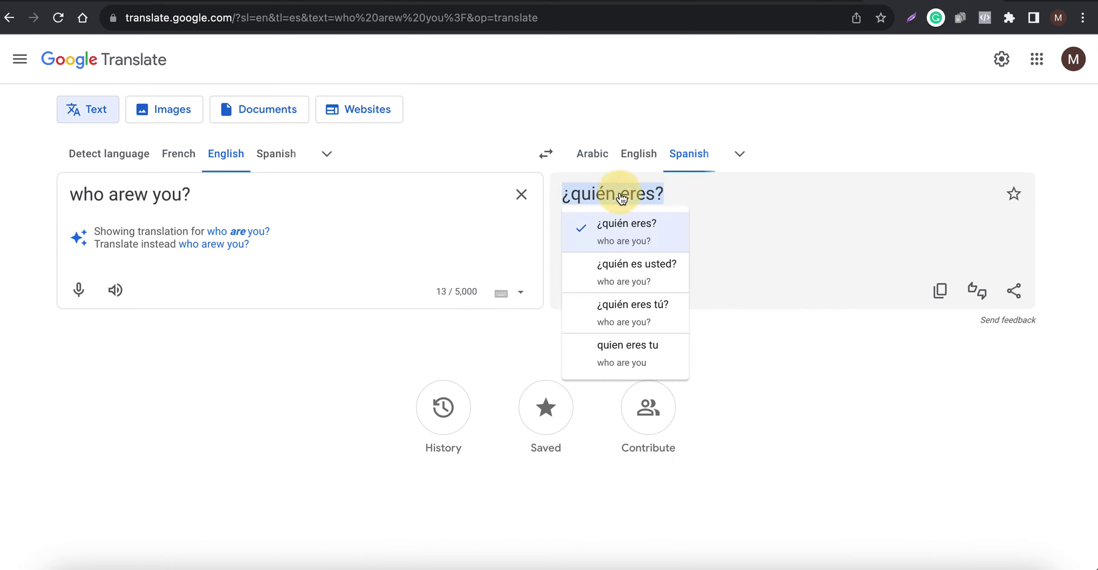
pyautogui.click(779, 208)
pyautogui.click(938, 292)
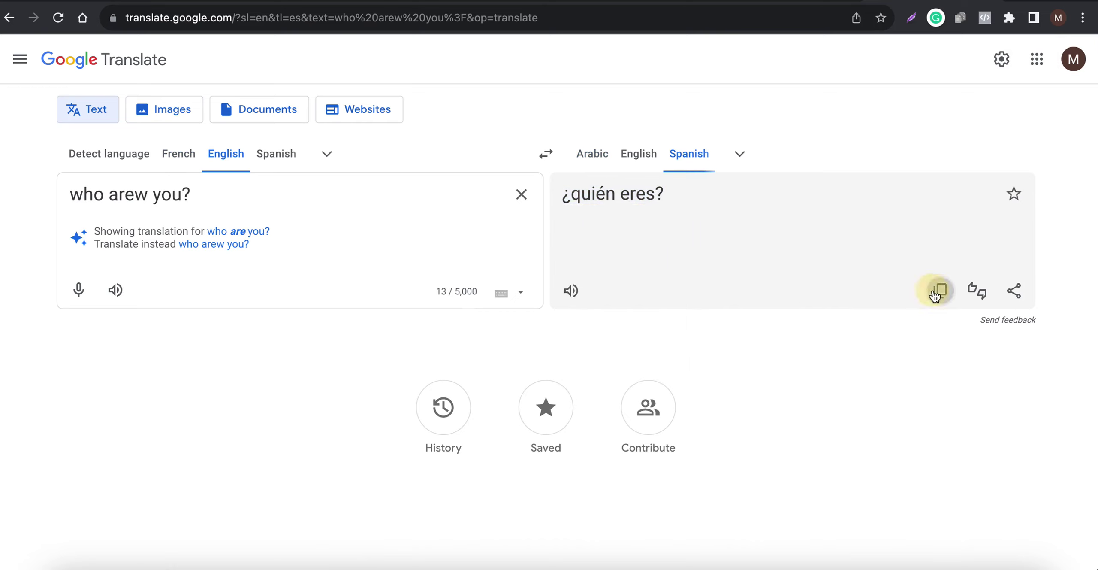
# Step: Correct the source text to "who are you?" and copy its Spanish translation
pyautogui.click(142, 194)
pyautogui.press('BackSpace')
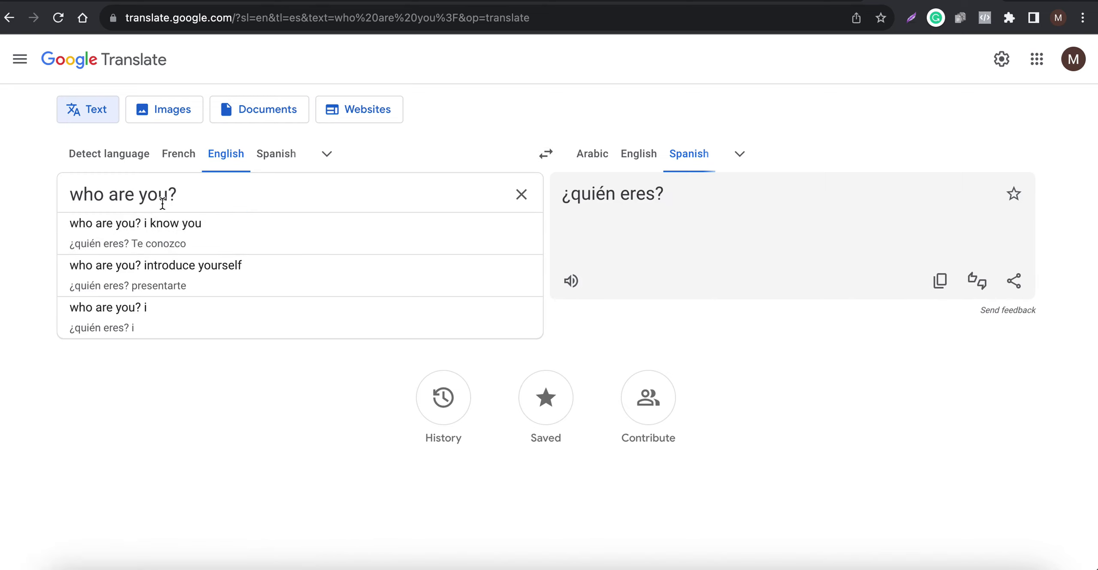
pyautogui.click(202, 194)
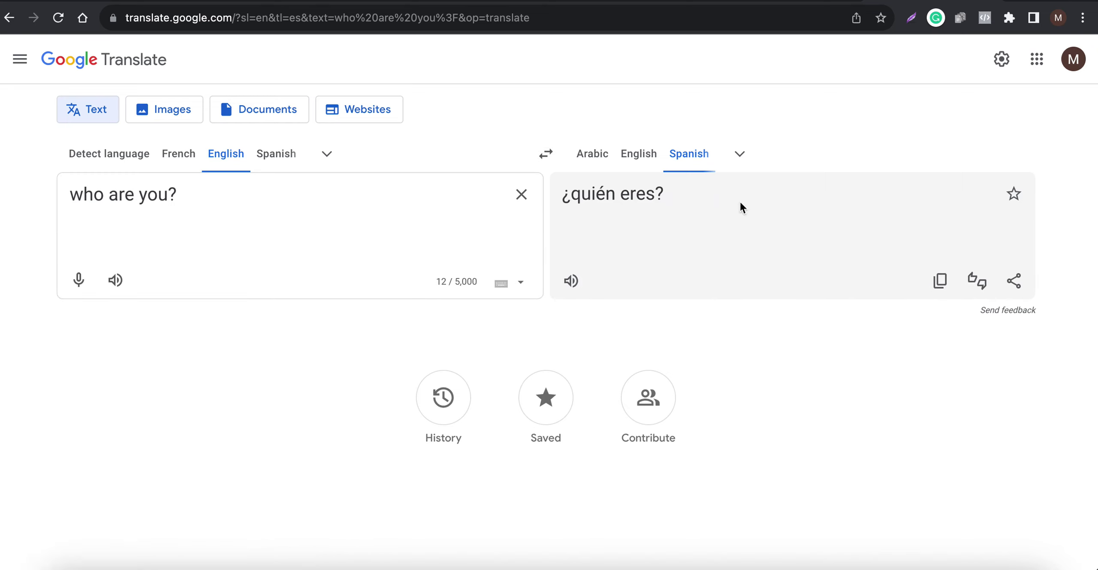
pyautogui.click(939, 281)
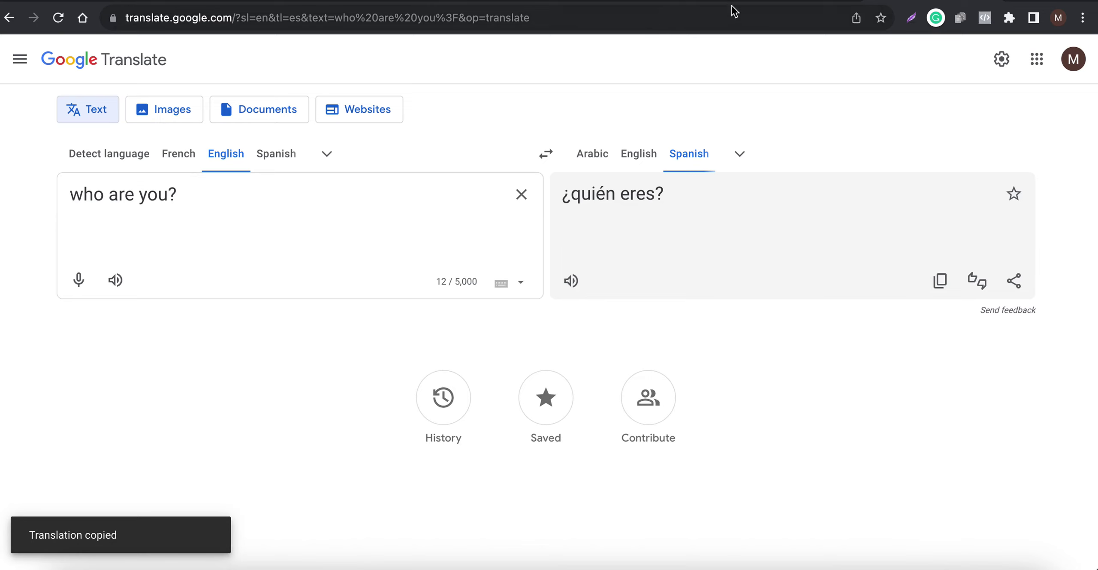
# Step: Switch to Telegram and send the copied question "¿quién eres?" to the Chatic Media bot
pyautogui.click(946, 561)
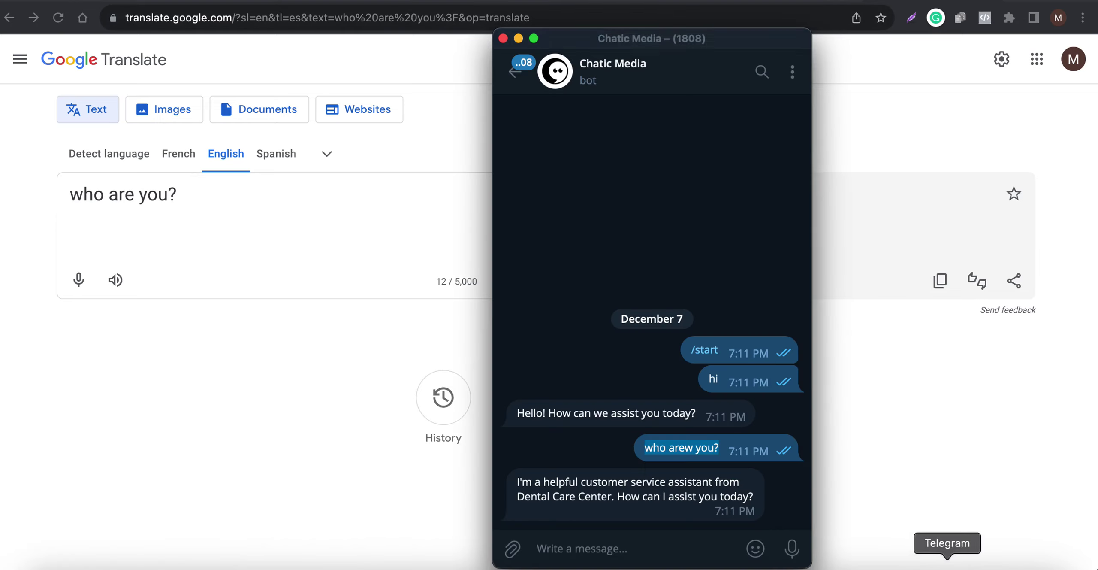
pyautogui.click(580, 544)
pyautogui.press('super+v')
pyautogui.click(787, 548)
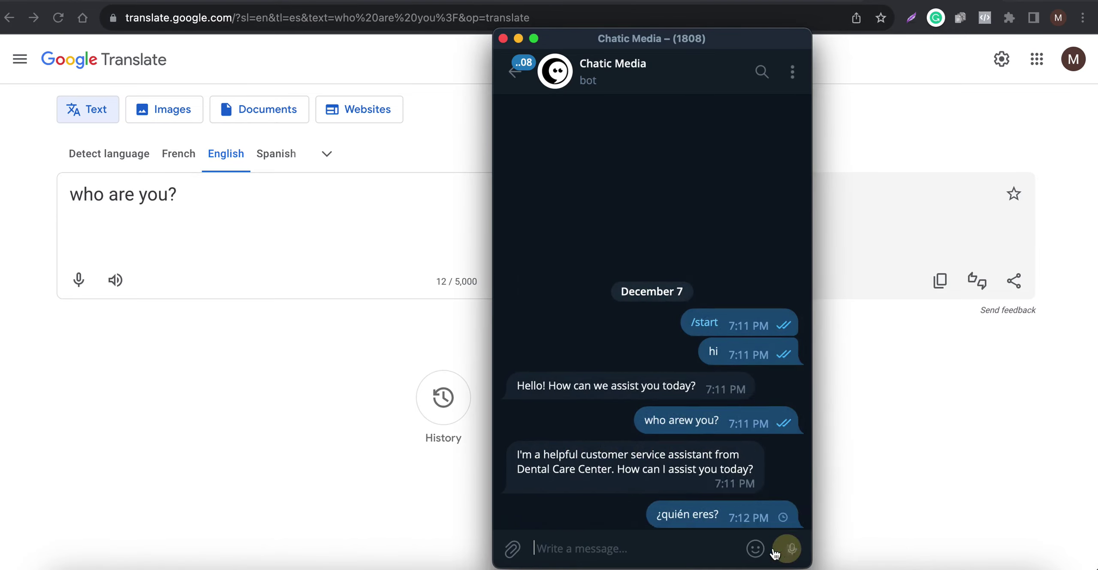
pyautogui.moveTo(755, 548)
pyautogui.click(1014, 414)
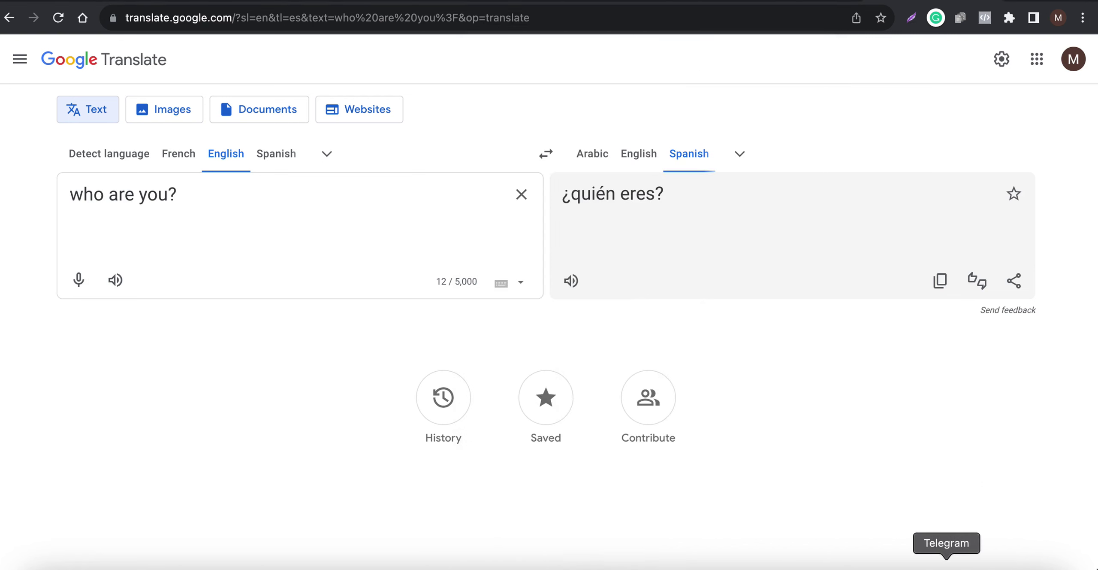
# Step: Return to the Telegram bot chat and copy the full text of the bot's Spanish reply
pyautogui.click(946, 561)
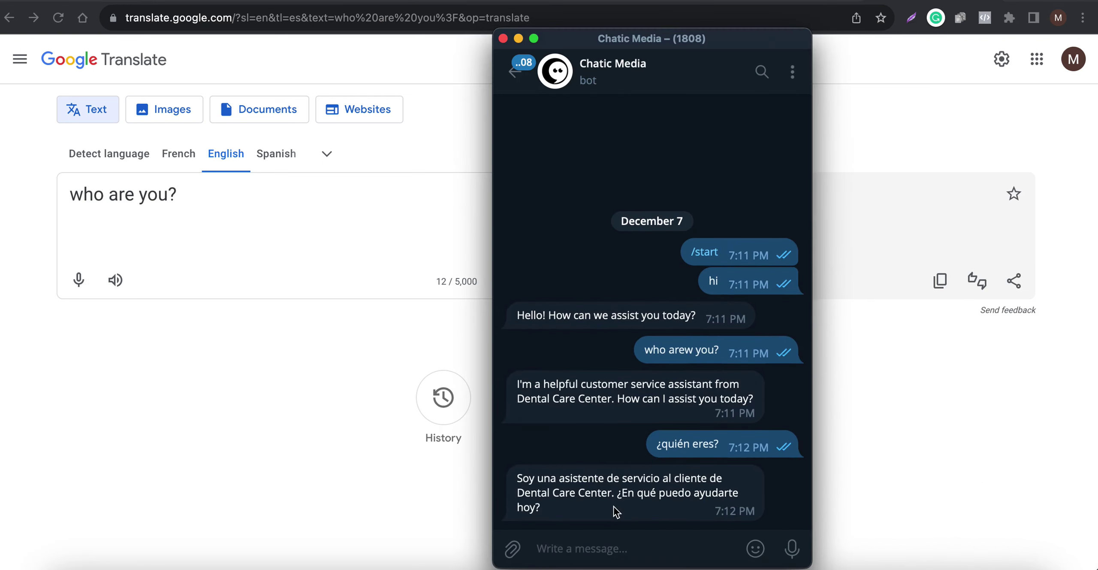
pyautogui.moveTo(553, 514); pyautogui.dragTo(511, 474)
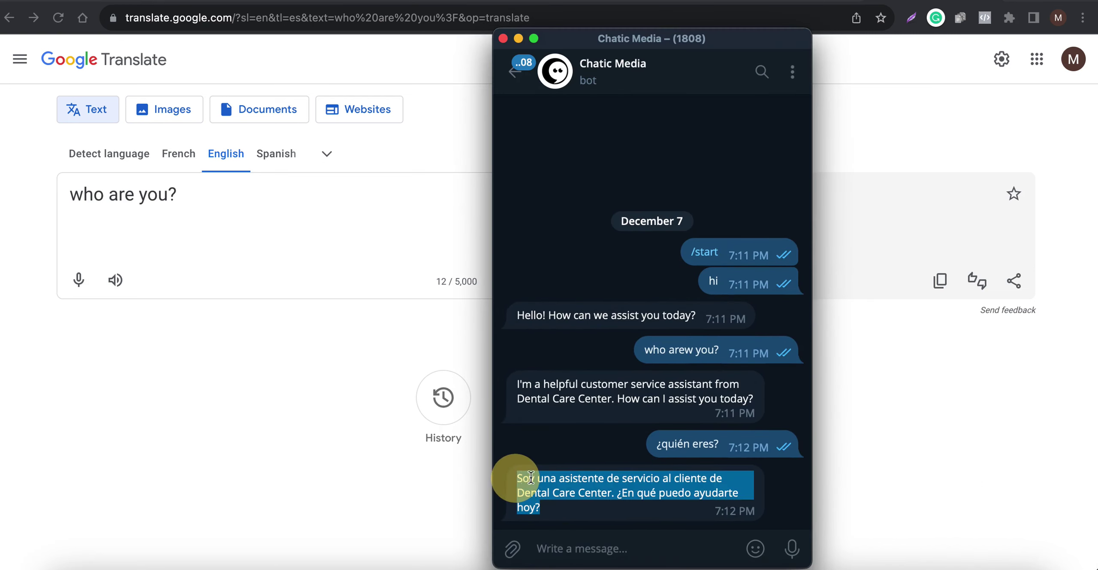
pyautogui.rightClick(513, 475)
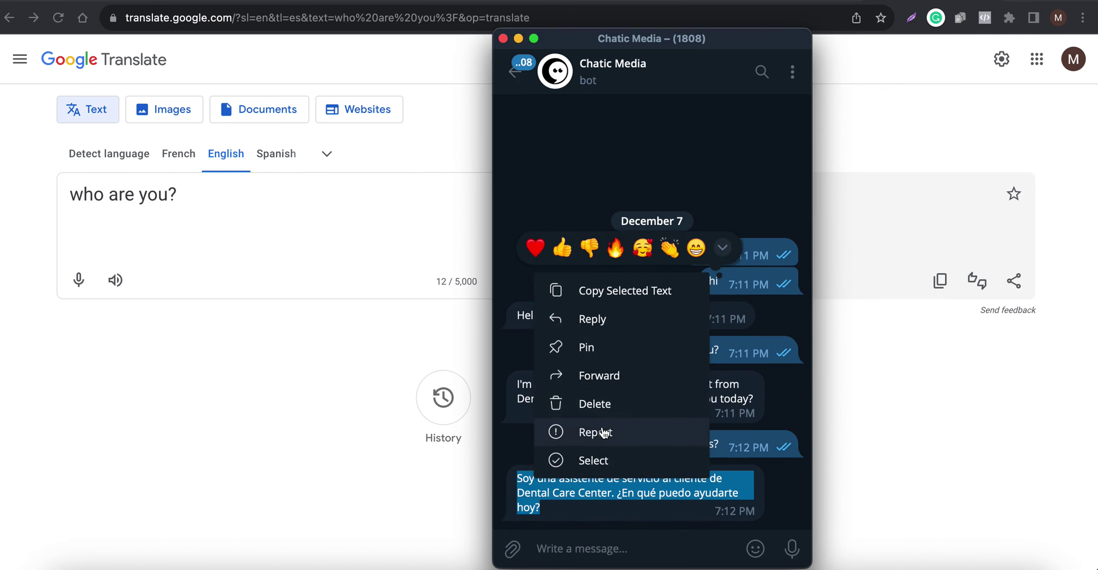
pyautogui.click(609, 291)
# Step: Switch to Google Translate, set the source language to detection, replace the source text with the bot's reply and translate it into English
pyautogui.click(300, 400)
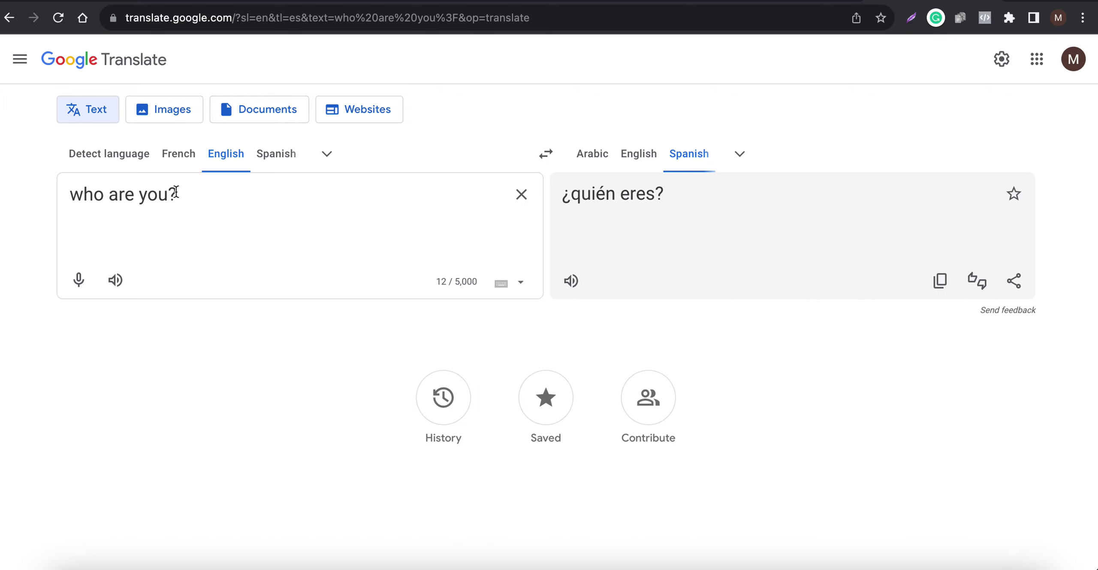
pyautogui.click(109, 154)
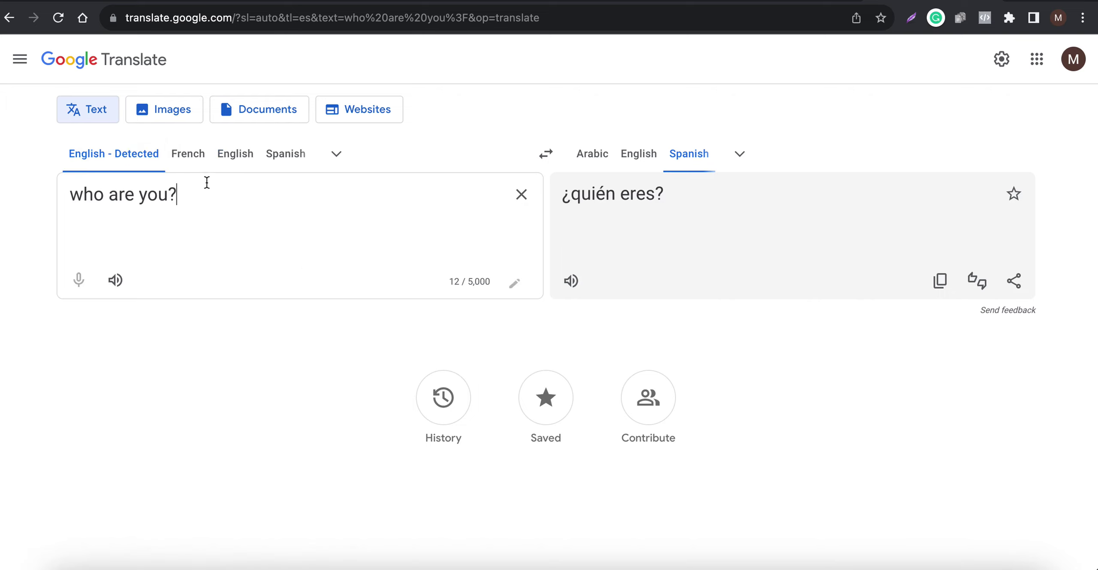
pyautogui.moveTo(206, 179); pyautogui.dragTo(37, 162)
pyautogui.hotkey('ctrl', 'v')
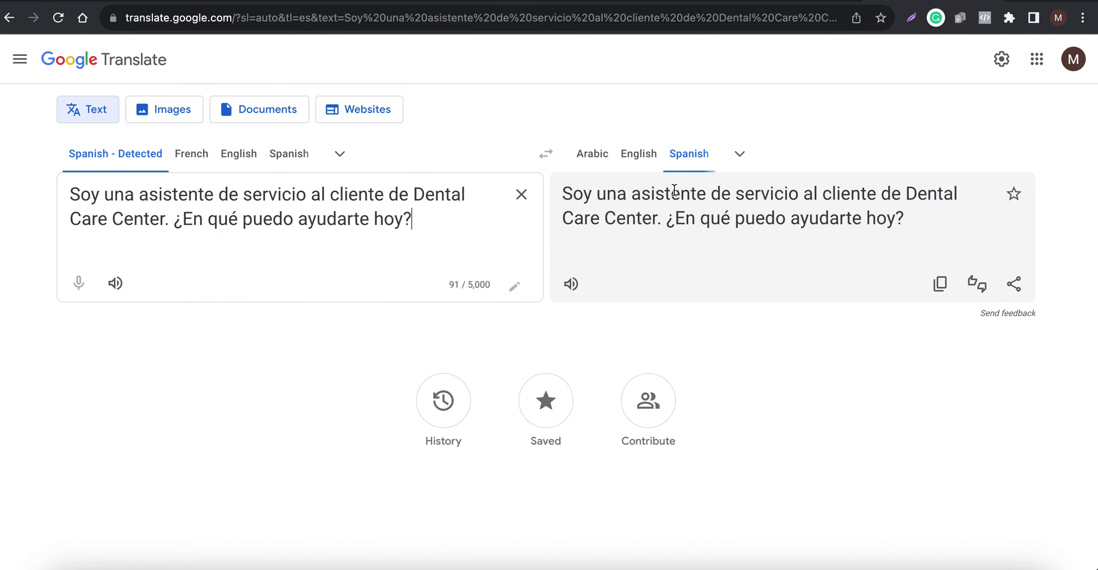
pyautogui.click(637, 153)
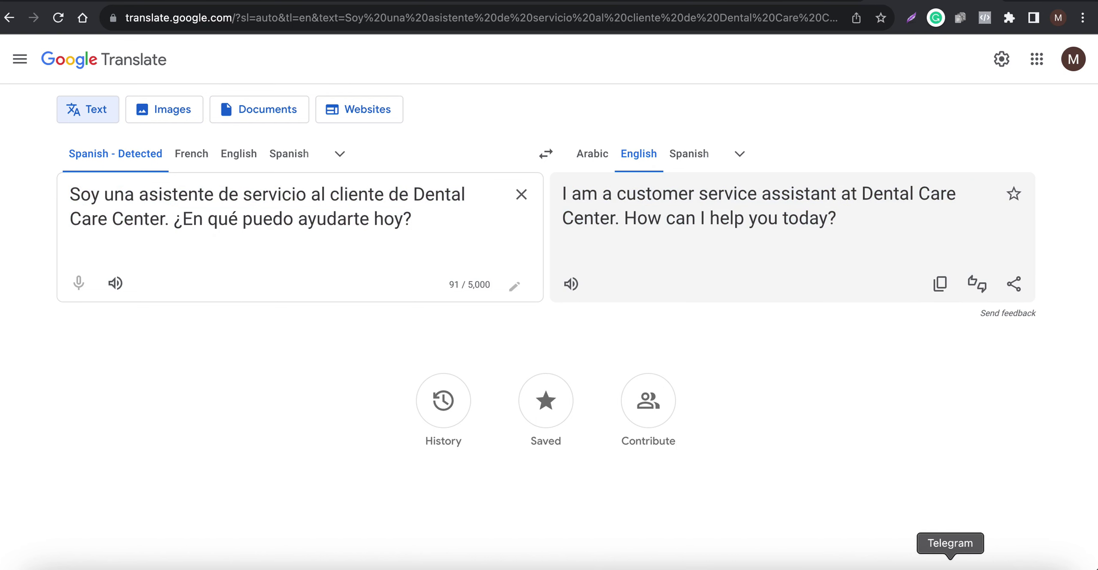
# Step: Return to Telegram and review the Spanish question alongside the bot's reply
pyautogui.click(947, 562)
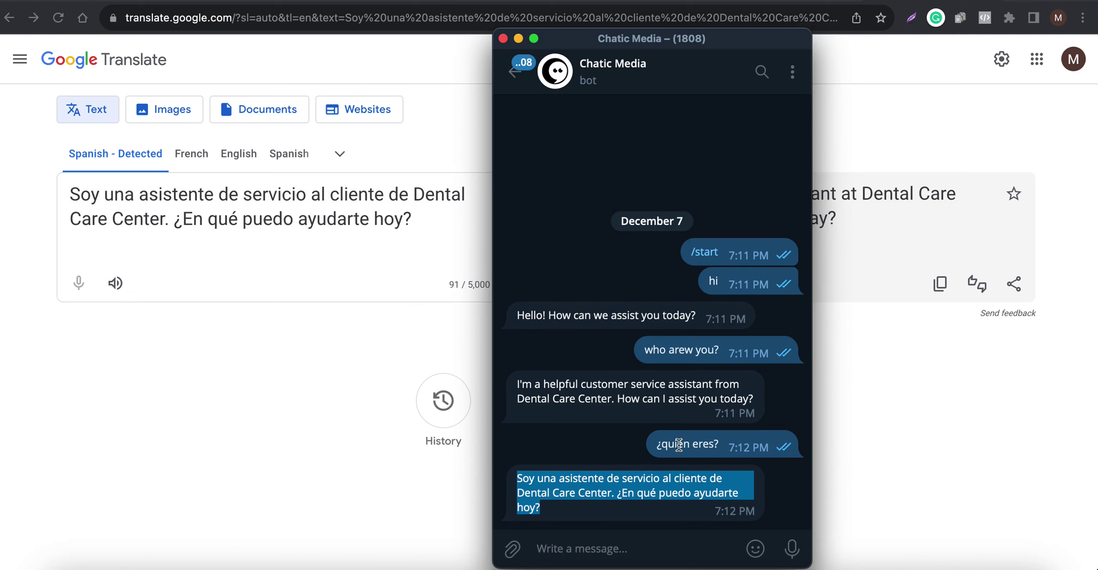
pyautogui.moveTo(725, 447); pyautogui.dragTo(662, 444)
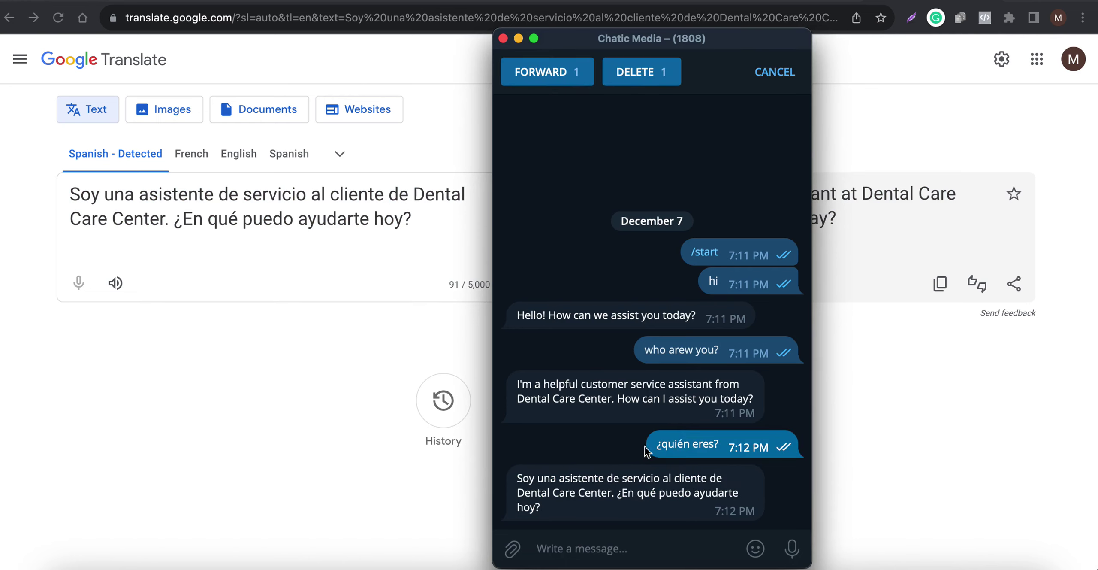
pyautogui.click(618, 446)
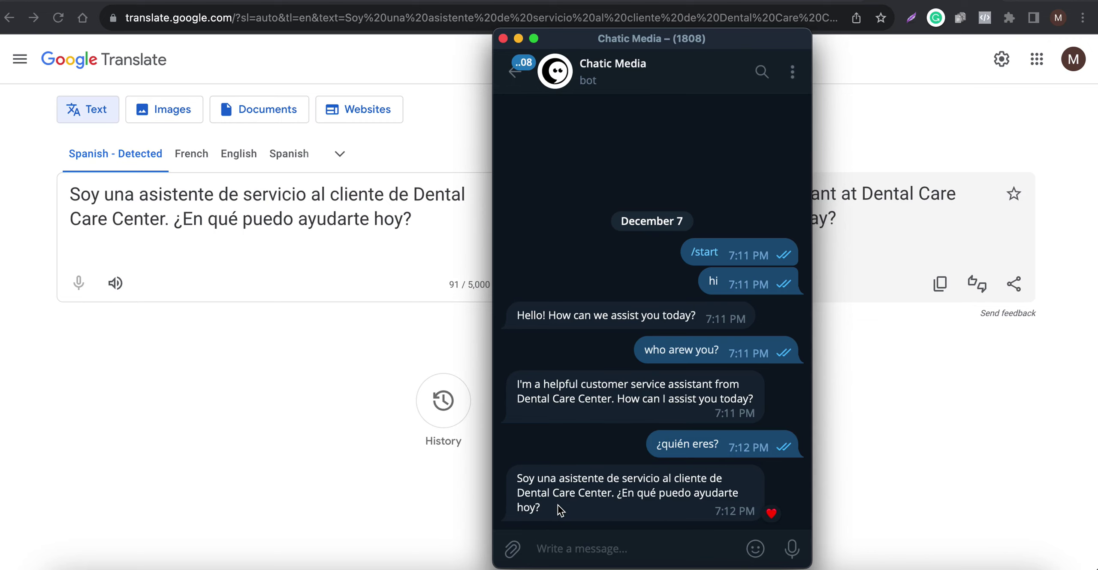
# Step: Switch to the Chatic Media settings, open the OpenAI ChatGPT configuration and enlarge the business information prompt box
pyautogui.click(279, 361)
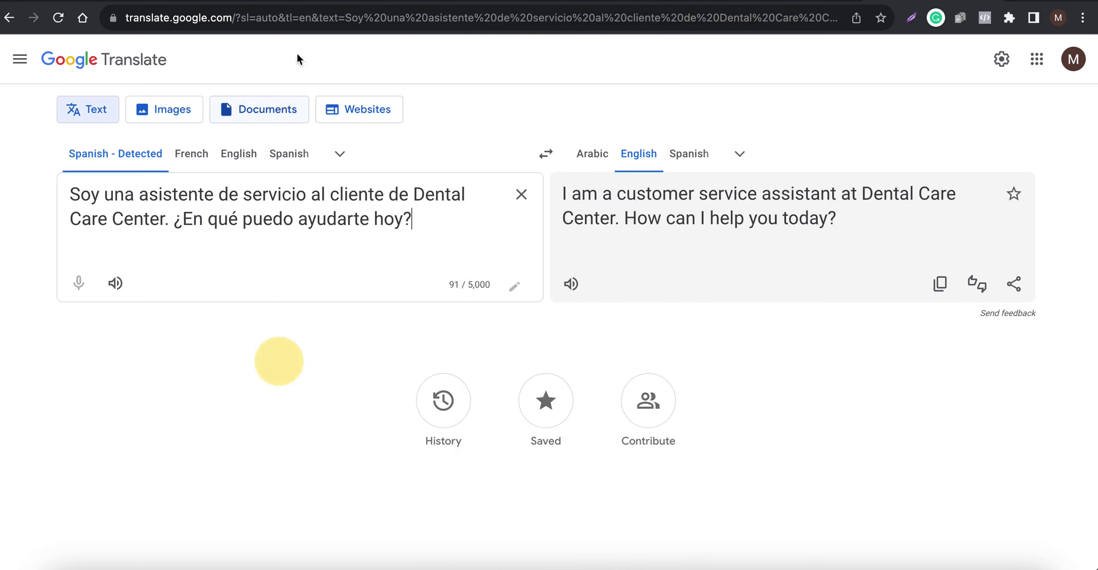
pyautogui.click(393, 2)
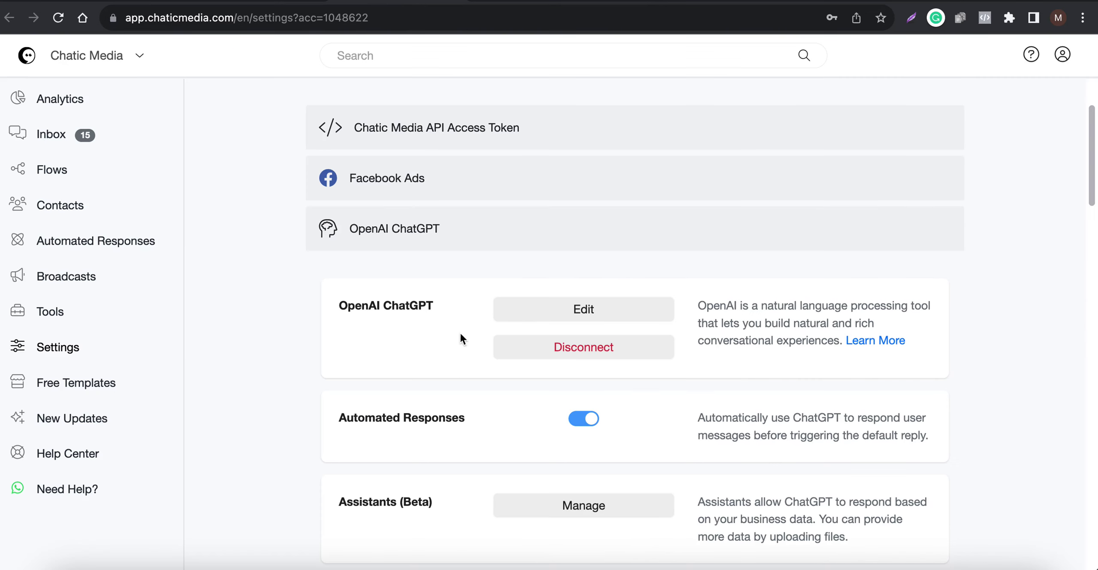
pyautogui.click(557, 309)
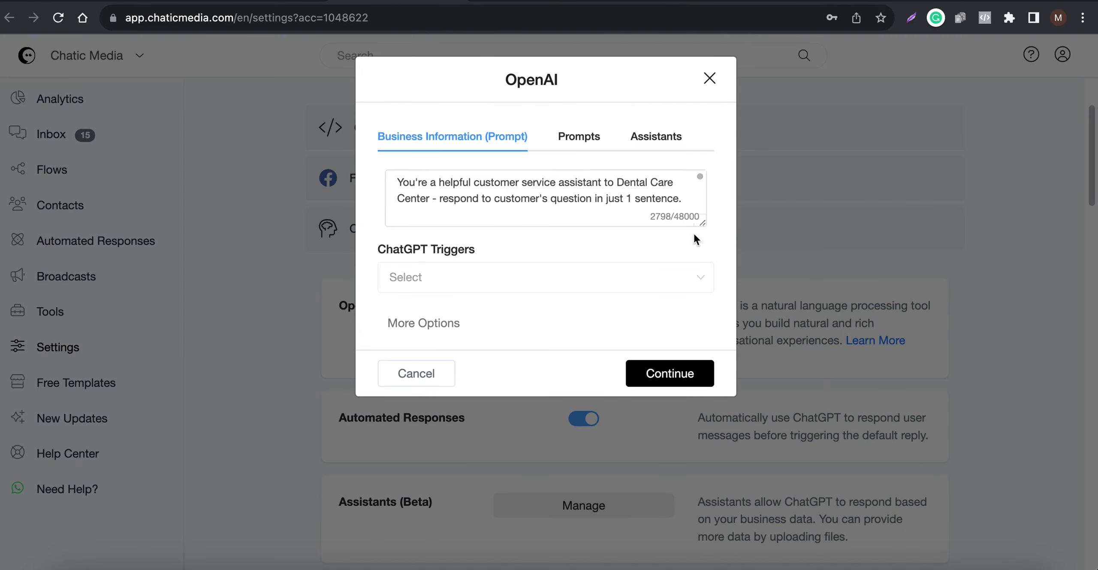
pyautogui.moveTo(698, 220); pyautogui.dragTo(711, 557)
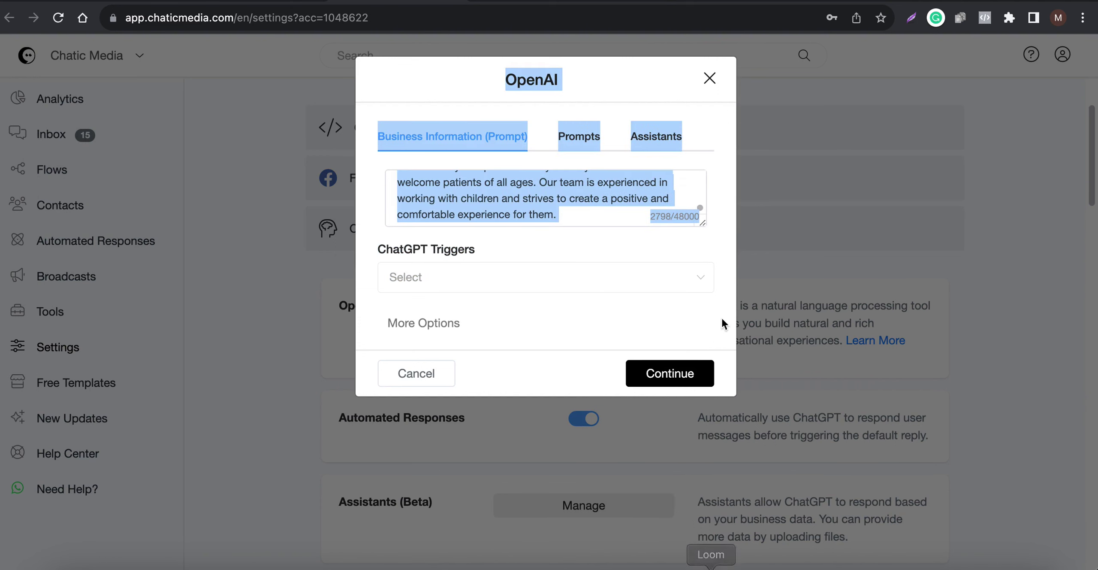
pyautogui.click(706, 253)
pyautogui.moveTo(704, 222); pyautogui.dragTo(703, 566)
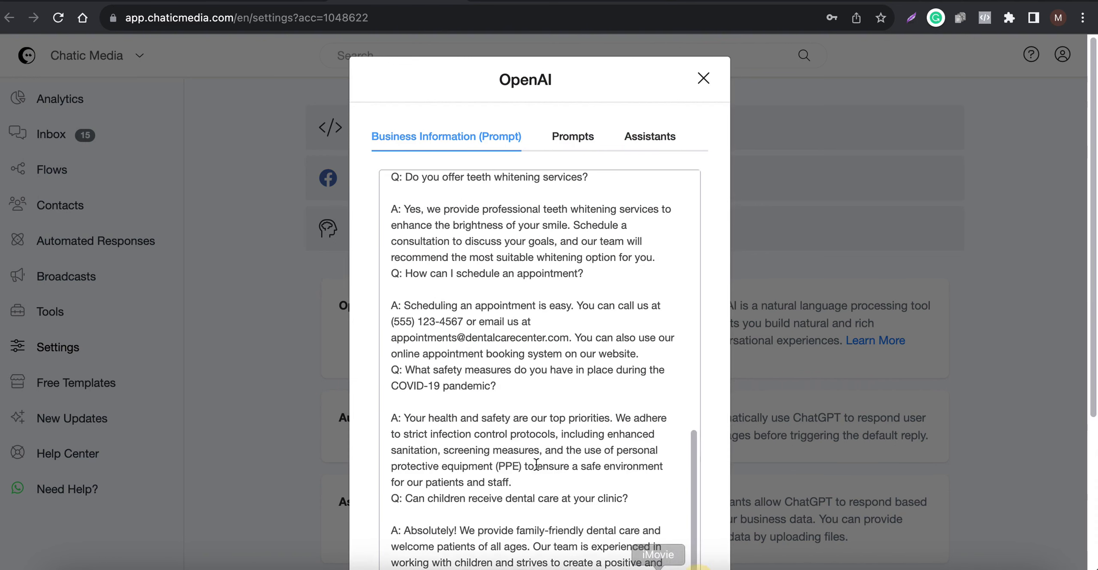
# Step: Find the question "Do you accept dental insurance?" in the business prompt and copy it
pyautogui.scroll(7, 457, 332)
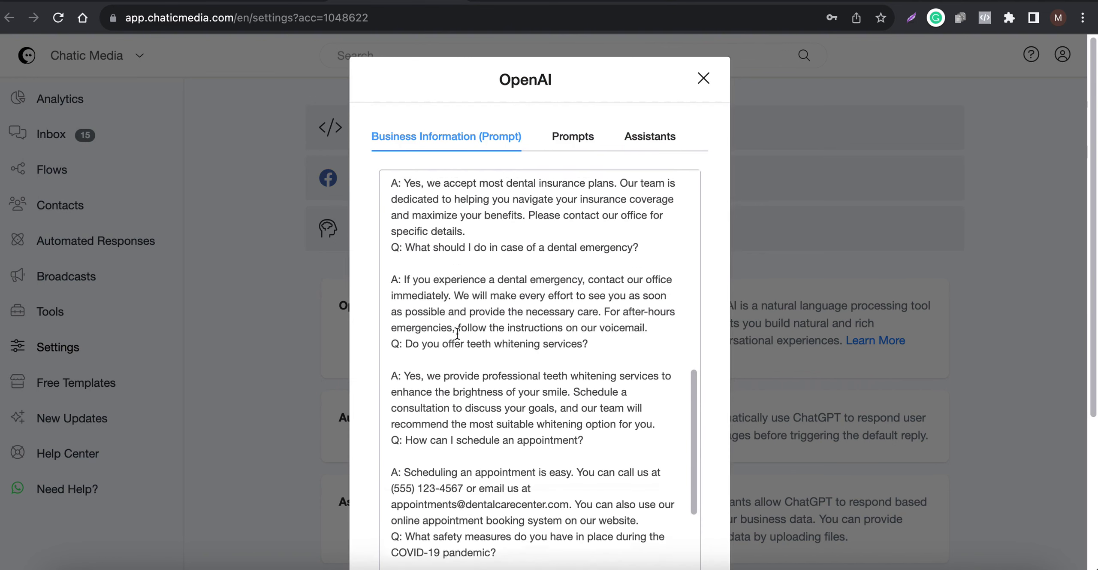
pyautogui.scroll(1, 458, 332)
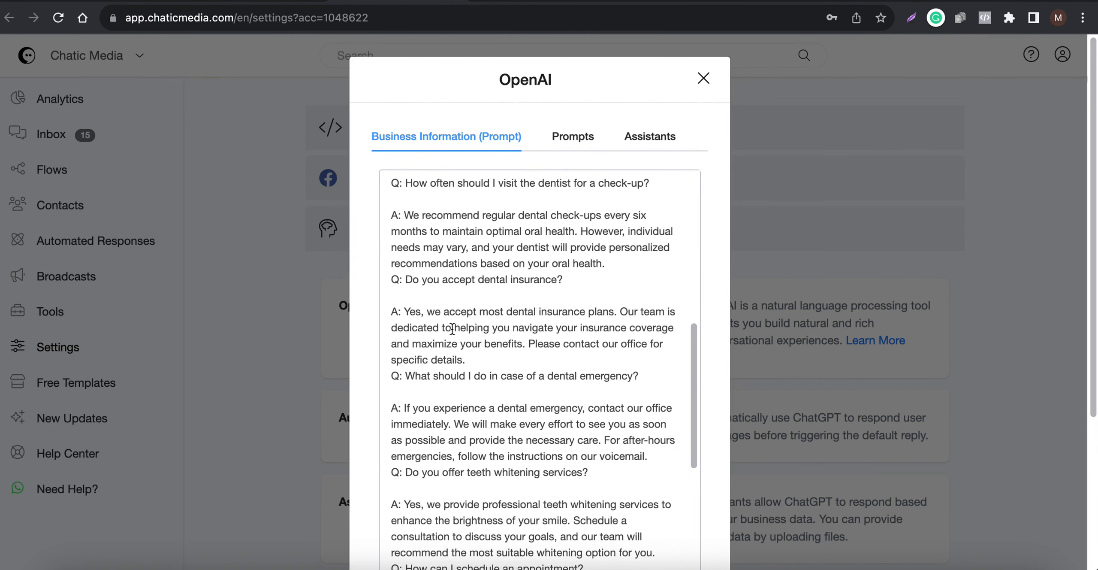
pyautogui.scroll(1, 451, 328)
pyautogui.moveTo(407, 331); pyautogui.dragTo(630, 330)
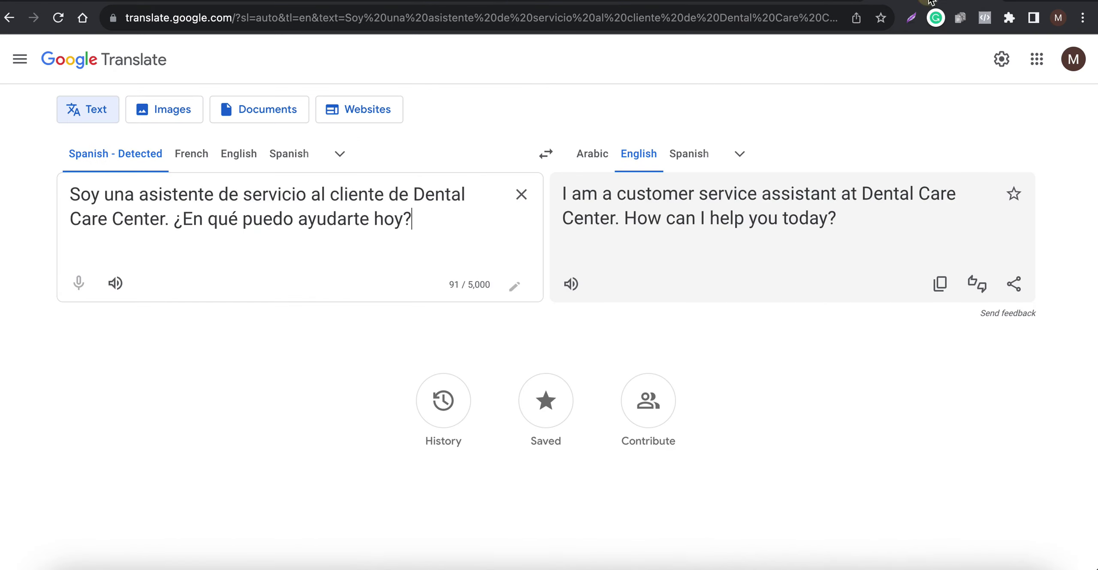
# Step: Switch to Telegram, send the bot "Do you accept dental insurance?" and check the reply to that question
pyautogui.click(890, 562)
pyautogui.press('super+v')
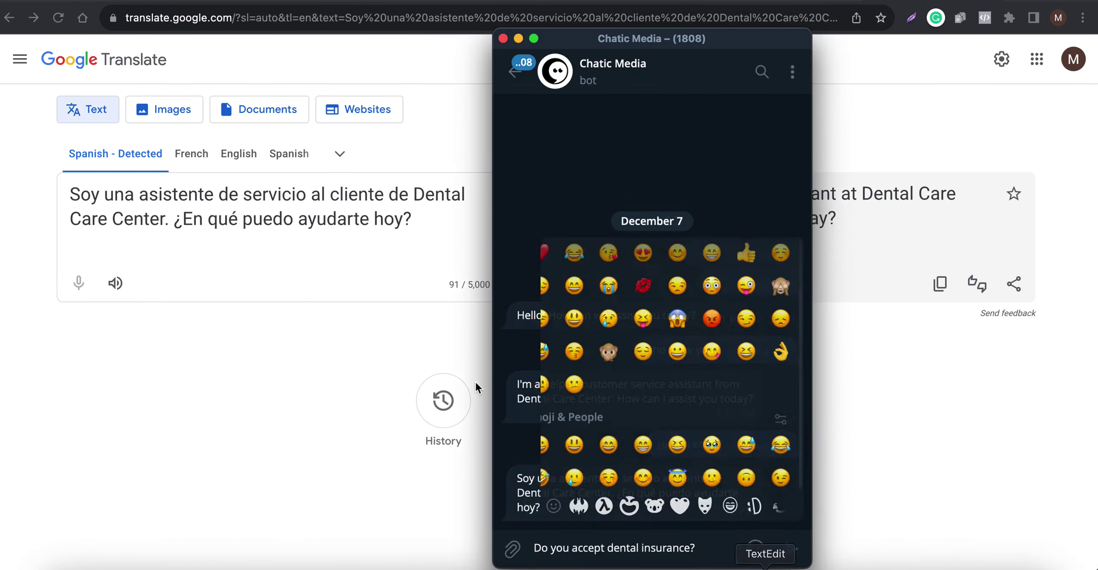
pyautogui.moveTo(755, 548)
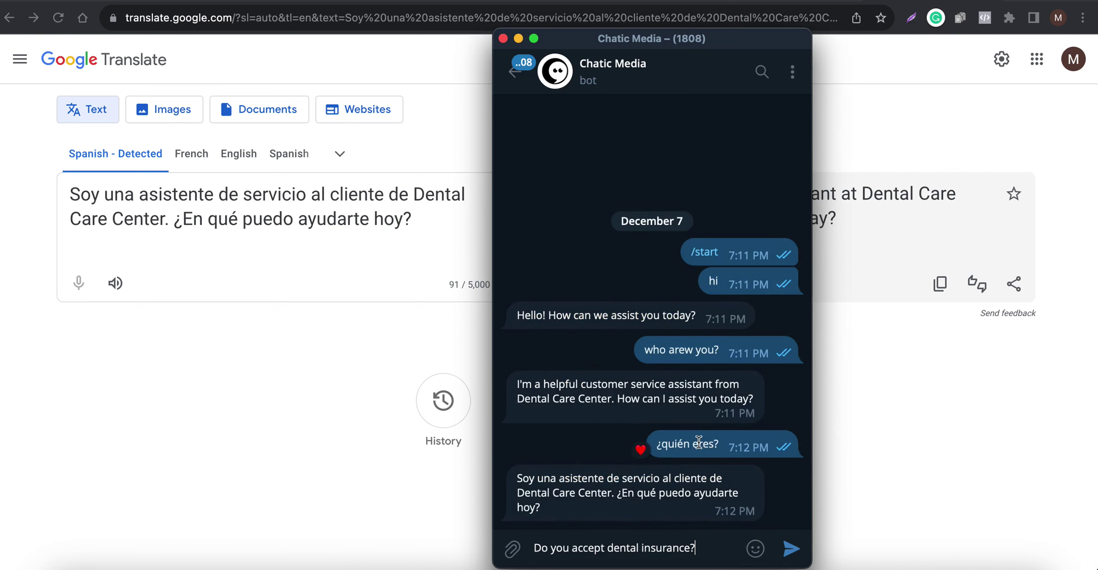
pyautogui.click(789, 548)
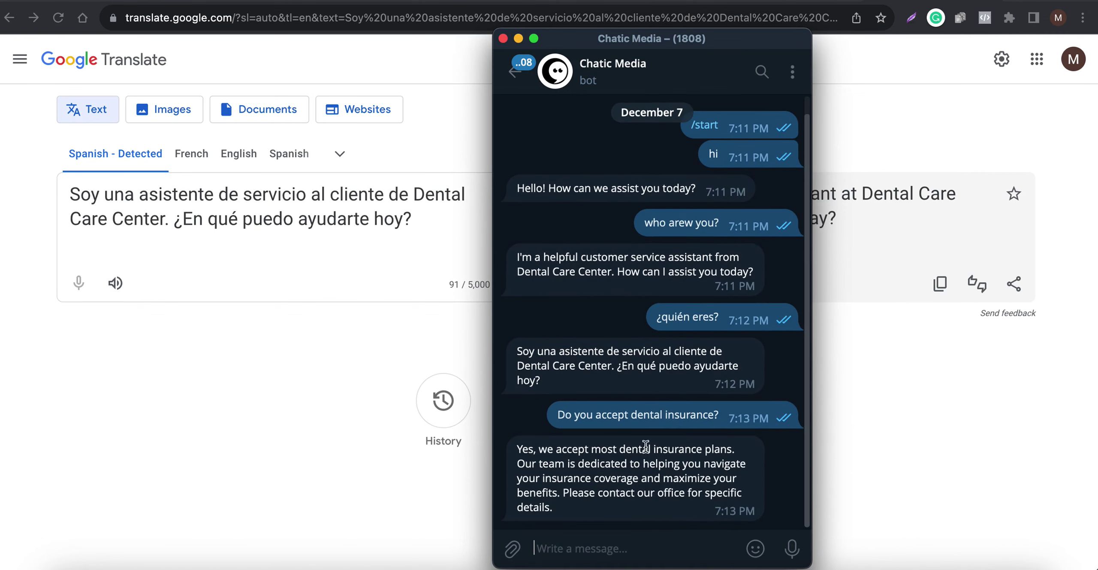
pyautogui.moveTo(656, 456)
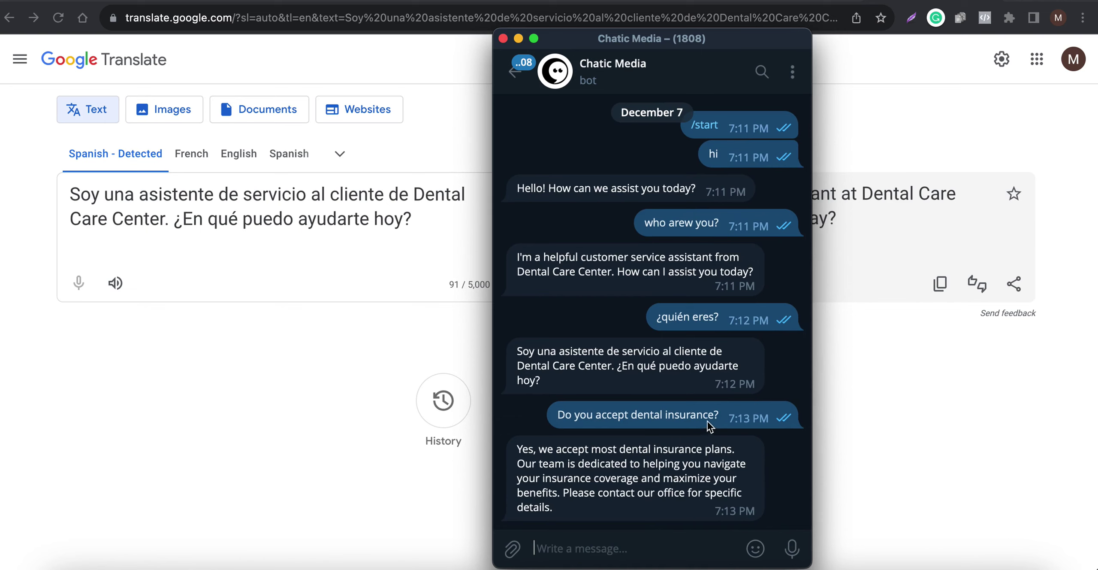
pyautogui.moveTo(717, 414)
pyautogui.mouseDown()
pyautogui.moveTo(535, 416)
pyautogui.moveTo(720, 416)
pyautogui.mouseUp()
pyautogui.click(578, 415)
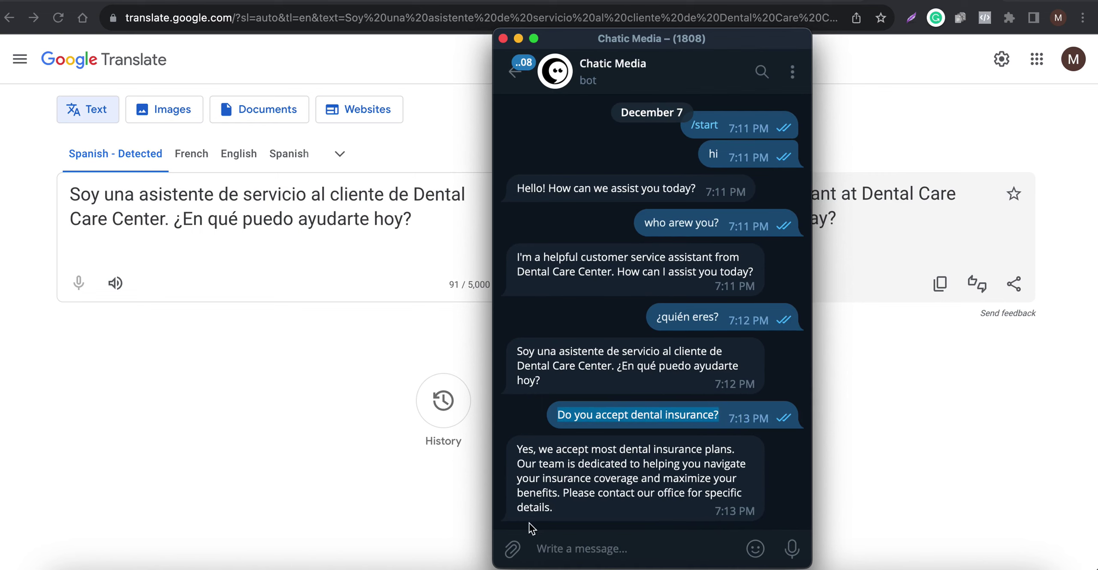
# Step: Send the bot the message "can you respond to me in Spanish" in the Telegram chat
pyautogui.click(566, 543)
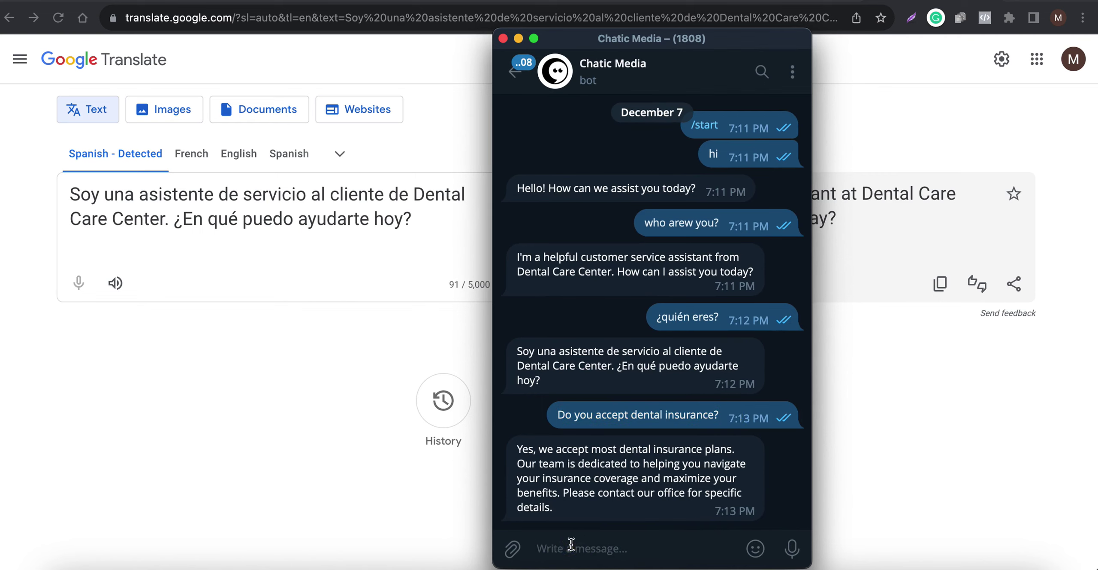
pyautogui.write('can you res')
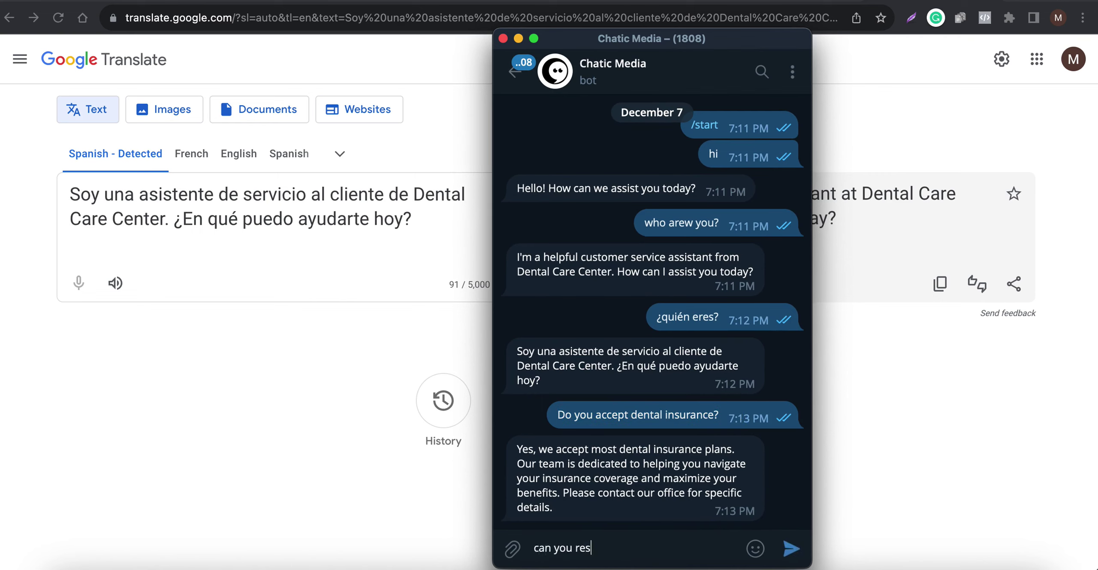
pyautogui.write('pond rto me in Spanish')
pyautogui.press('Return')
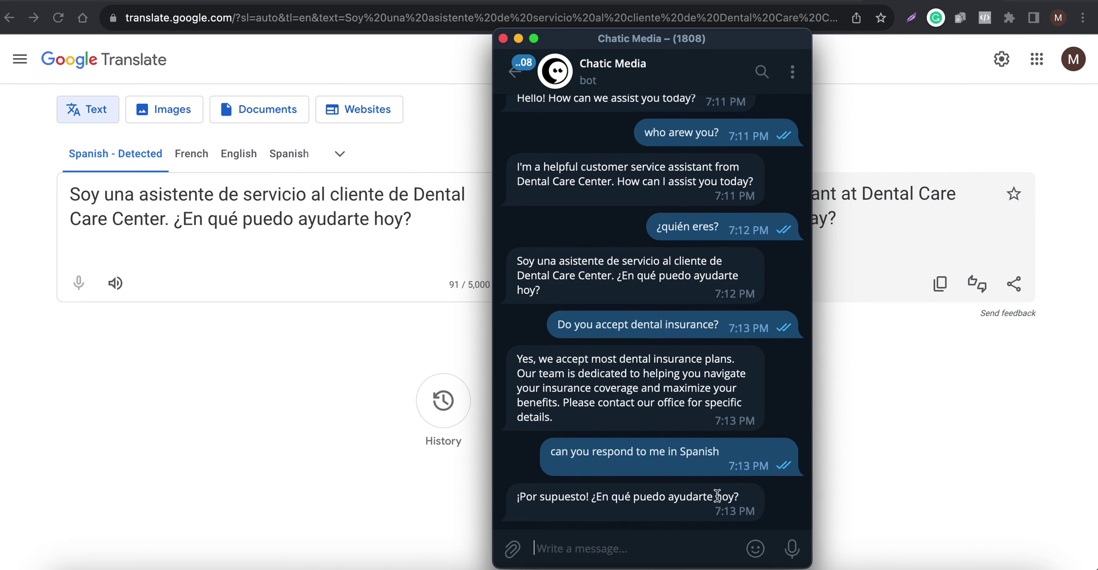
# Step: Copy the bot's latest Spanish reply from Telegram and translate it into English in Google Translate
pyautogui.moveTo(706, 500); pyautogui.dragTo(516, 500)
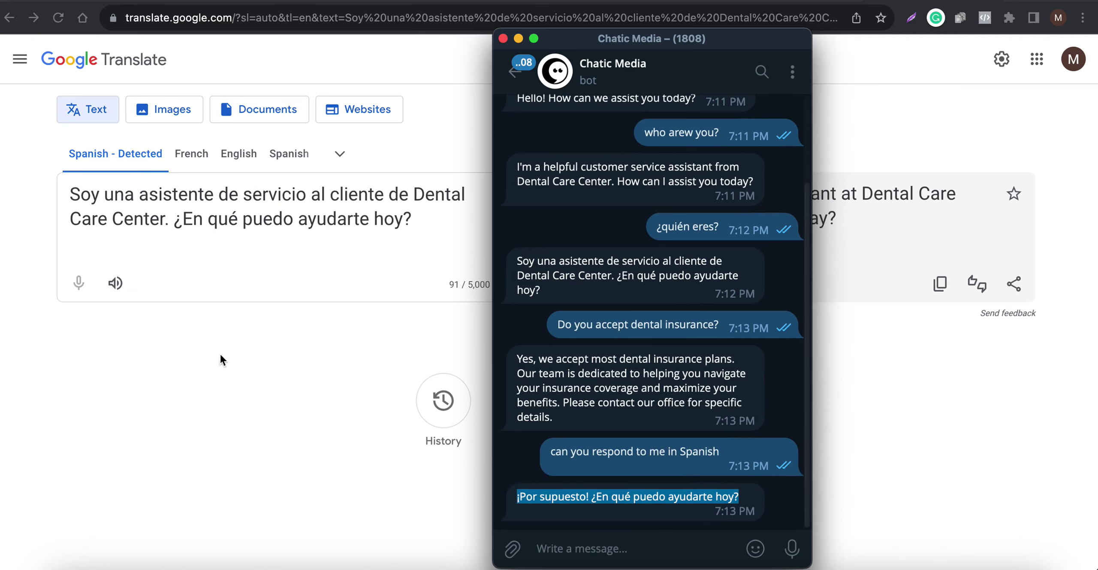
pyautogui.click(209, 343)
pyautogui.tripleClick(337, 218)
pyautogui.press('super+v')
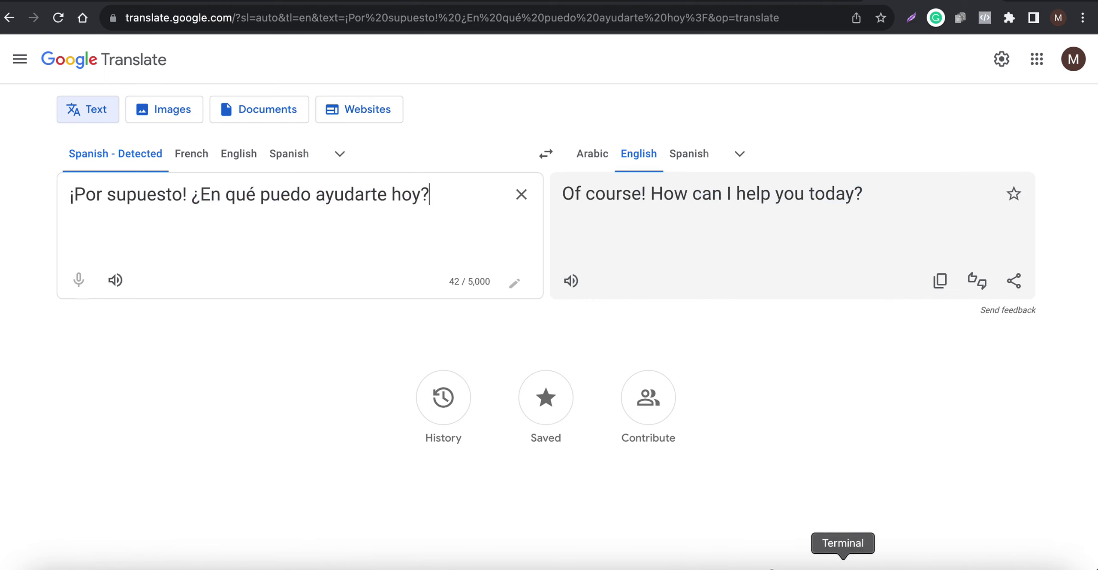
# Step: Copy the question "Do you accept dental insurance?" from the Telegram chat and return to Google Translate
pyautogui.click(949, 553)
pyautogui.click(560, 549)
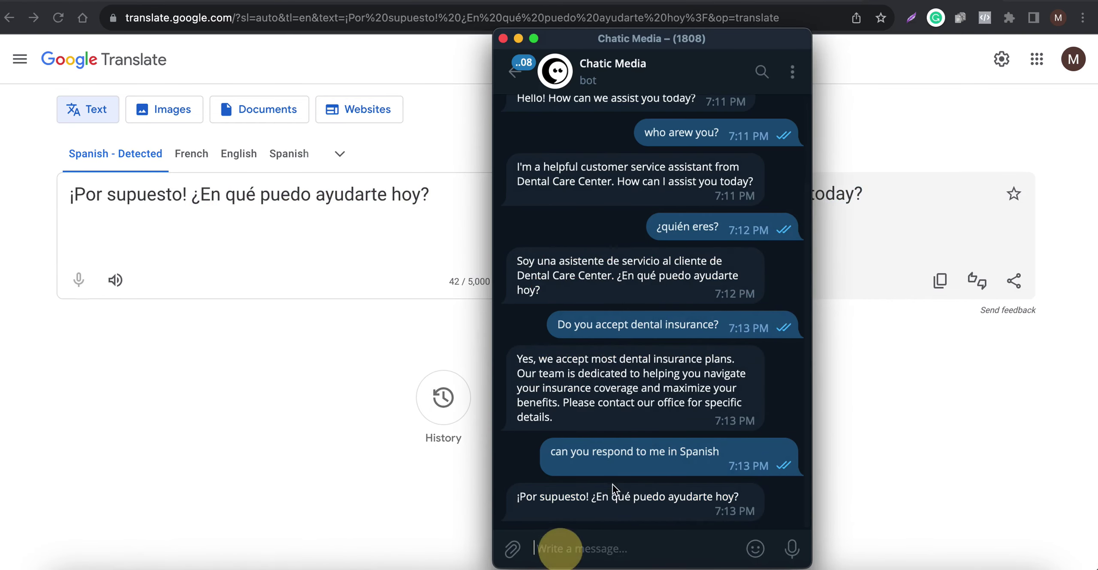
pyautogui.moveTo(727, 321)
pyautogui.mouseDown()
pyautogui.moveTo(528, 316)
pyautogui.moveTo(727, 324)
pyautogui.mouseUp()
pyautogui.press('super+c')
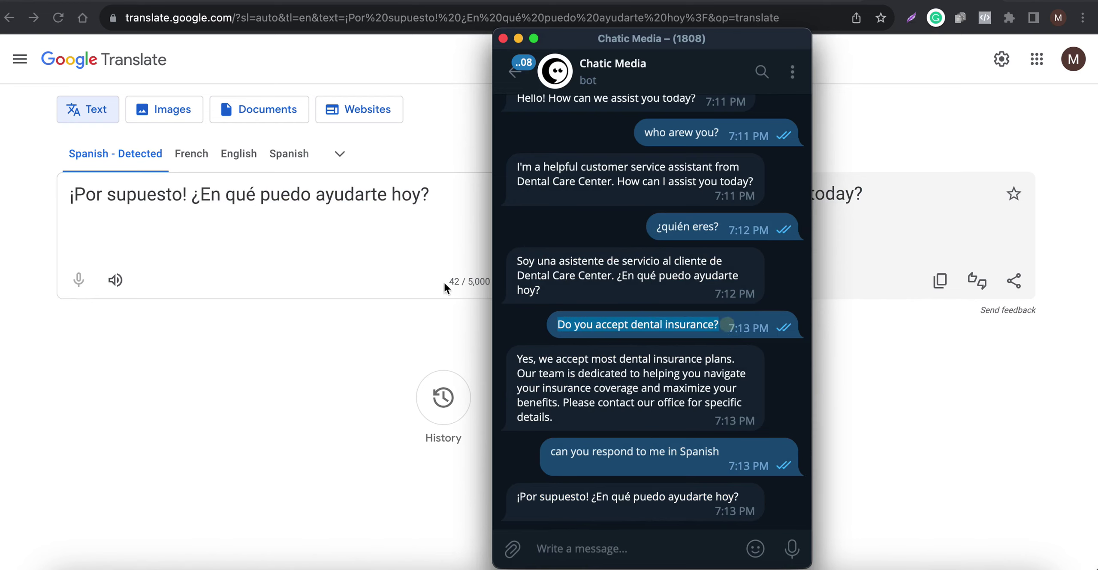
pyautogui.click(298, 214)
pyautogui.click(622, 206)
pyautogui.moveTo(703, 208); pyautogui.dragTo(712, 209)
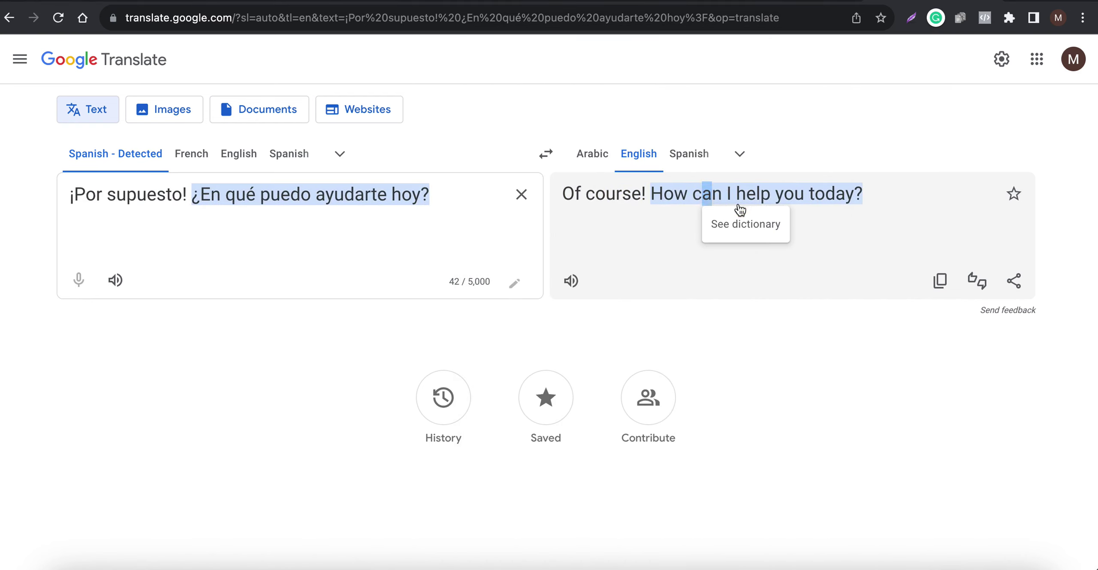
pyautogui.press('super+a')
pyautogui.click(689, 211)
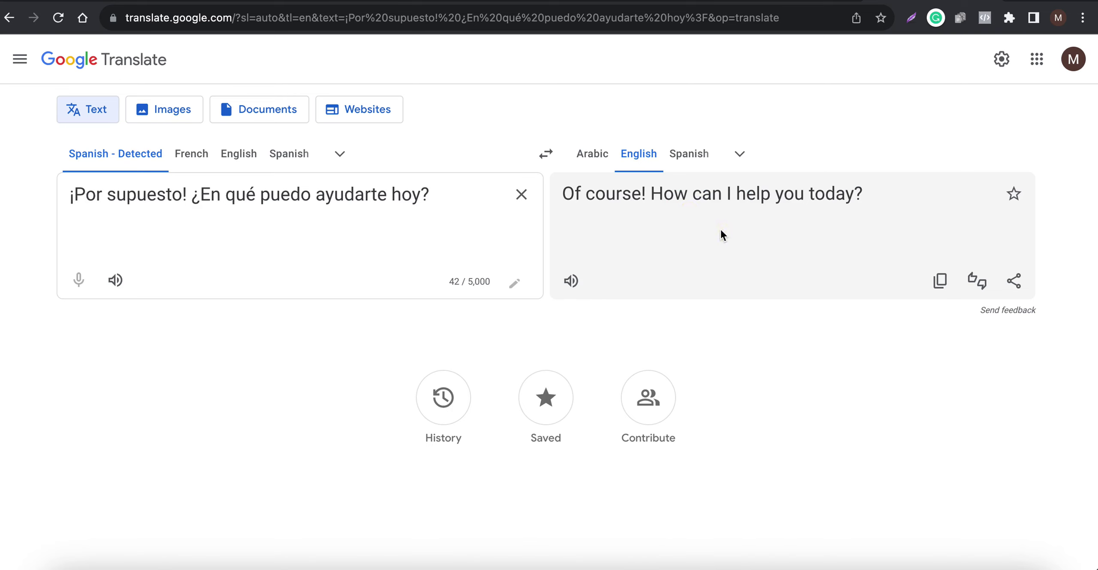
# Step: Replace the source text with "Do you accept dental insurance?", translate it into Spanish and copy the translation
pyautogui.click(353, 230)
pyautogui.press('super+a')
pyautogui.press('super+v')
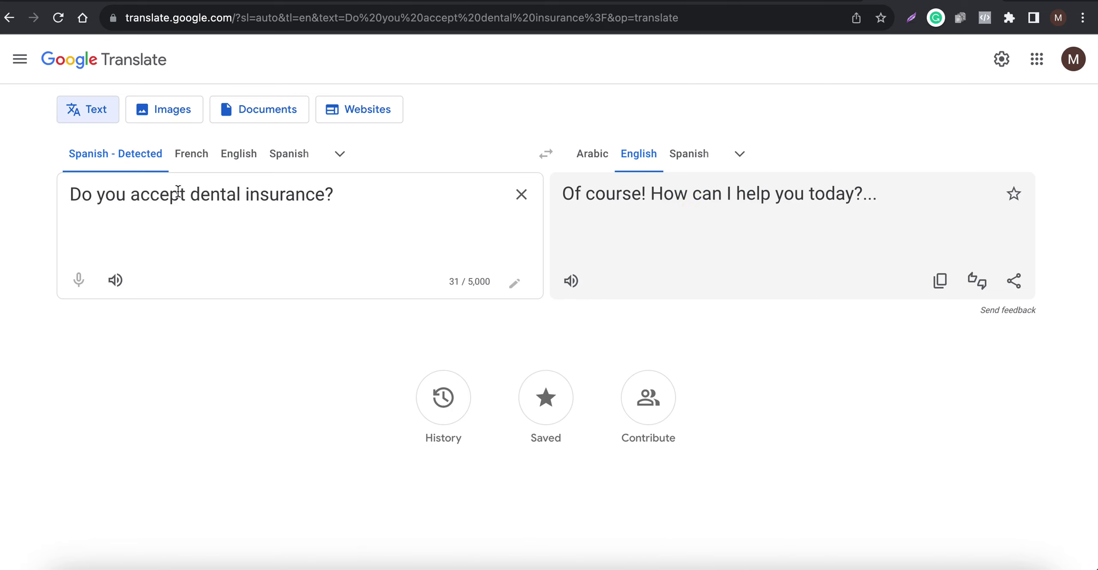
pyautogui.click(686, 154)
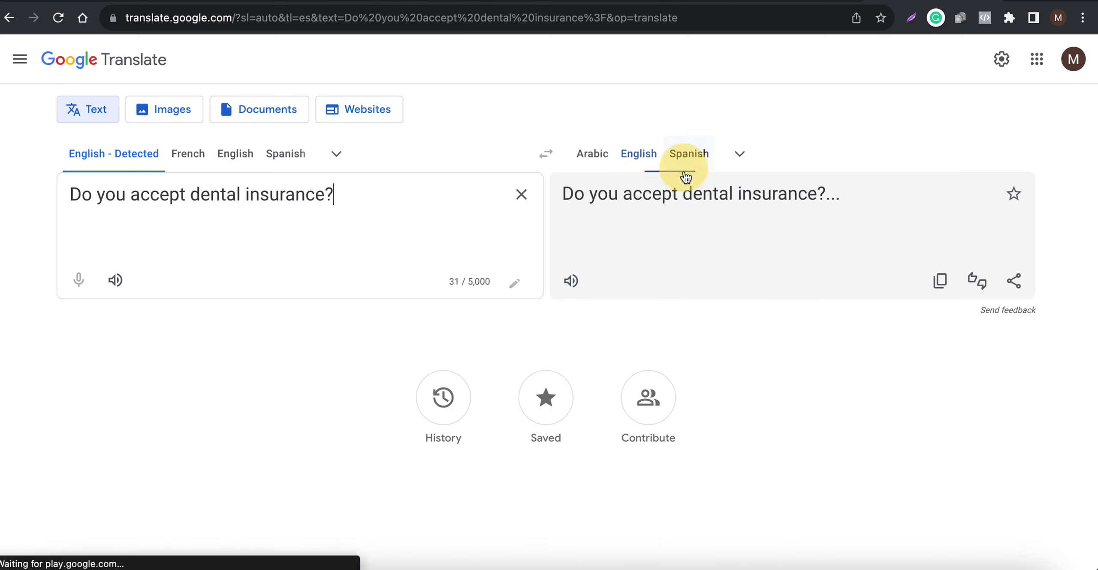
pyautogui.click(940, 281)
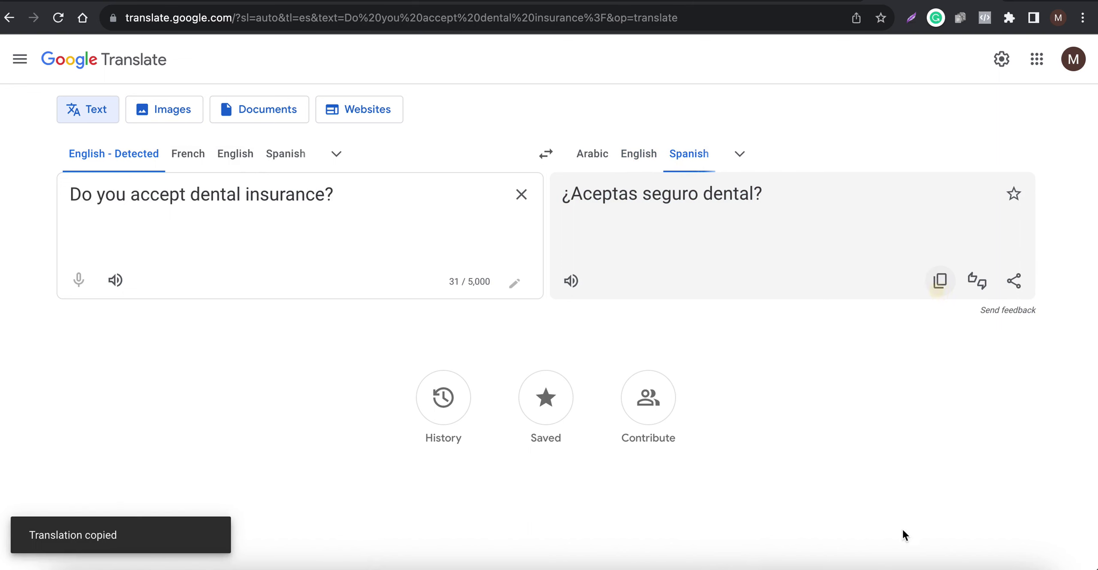
# Step: Switch to Telegram and send the bot the Spanish question "¿Aceptas seguro dental?"
pyautogui.click(950, 548)
pyautogui.click(562, 547)
pyautogui.press('super+v')
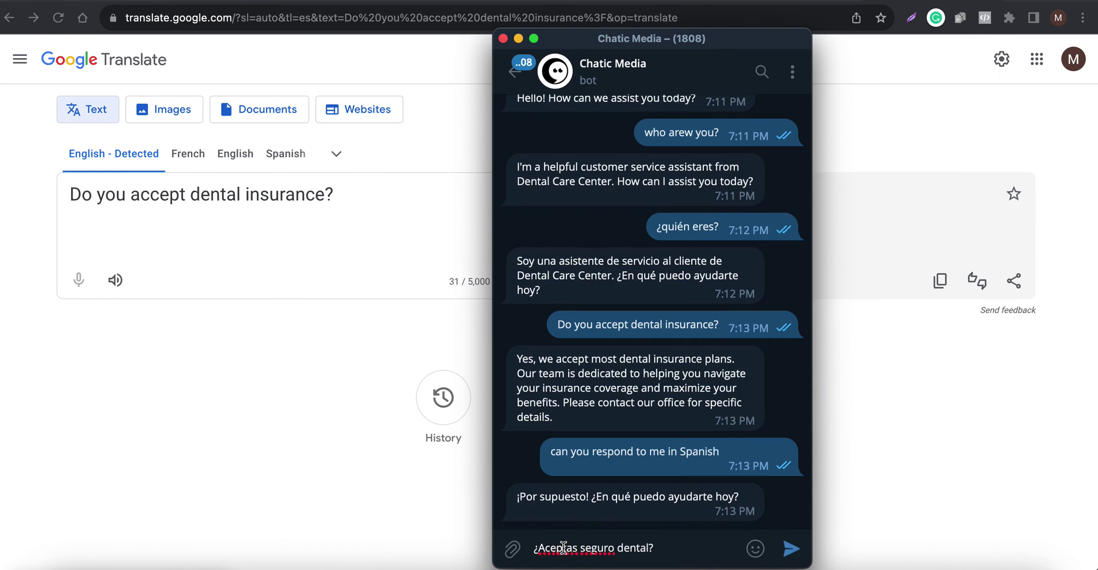
pyautogui.press('Return')
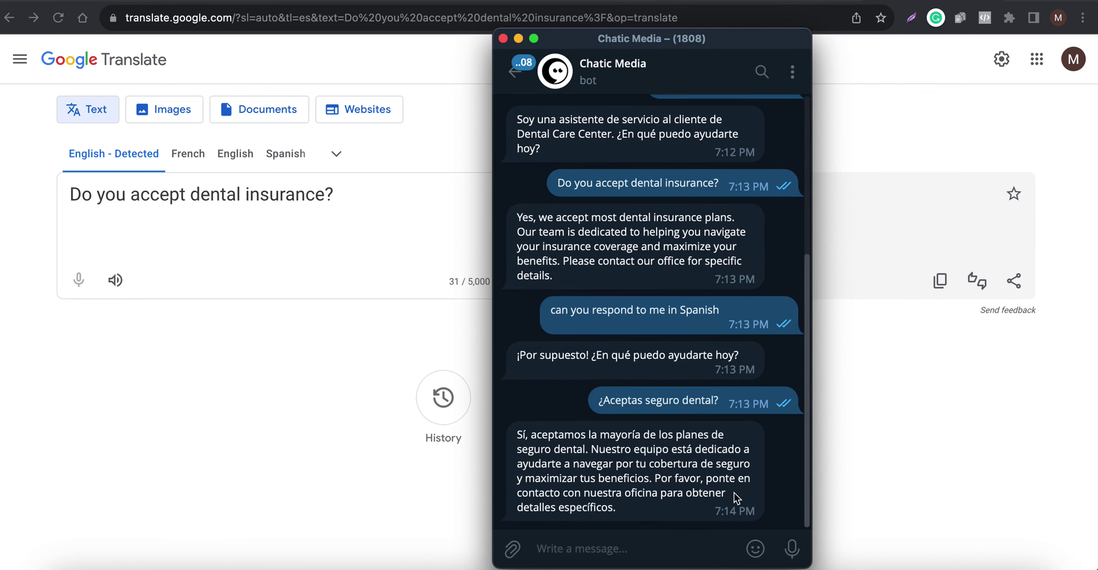
# Step: Copy the bot's Spanish insurance reply from Telegram and translate it into English in Google Translate
pyautogui.moveTo(644, 515); pyautogui.dragTo(521, 435)
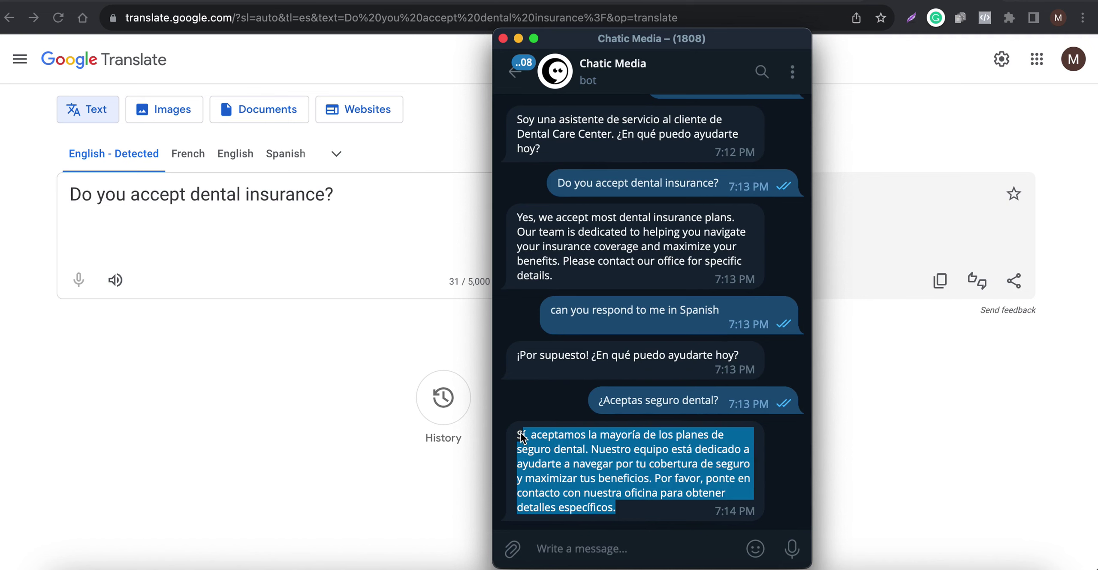
pyautogui.doubleClick(627, 514)
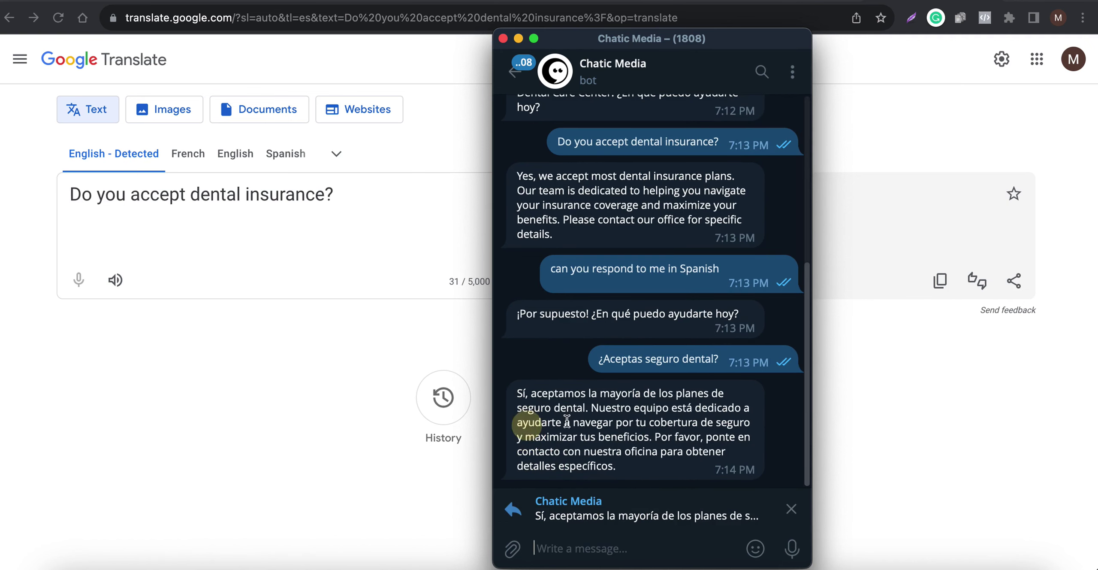
pyautogui.click(792, 508)
pyautogui.moveTo(639, 513); pyautogui.dragTo(510, 425)
pyautogui.press('super+c')
pyautogui.click(255, 207)
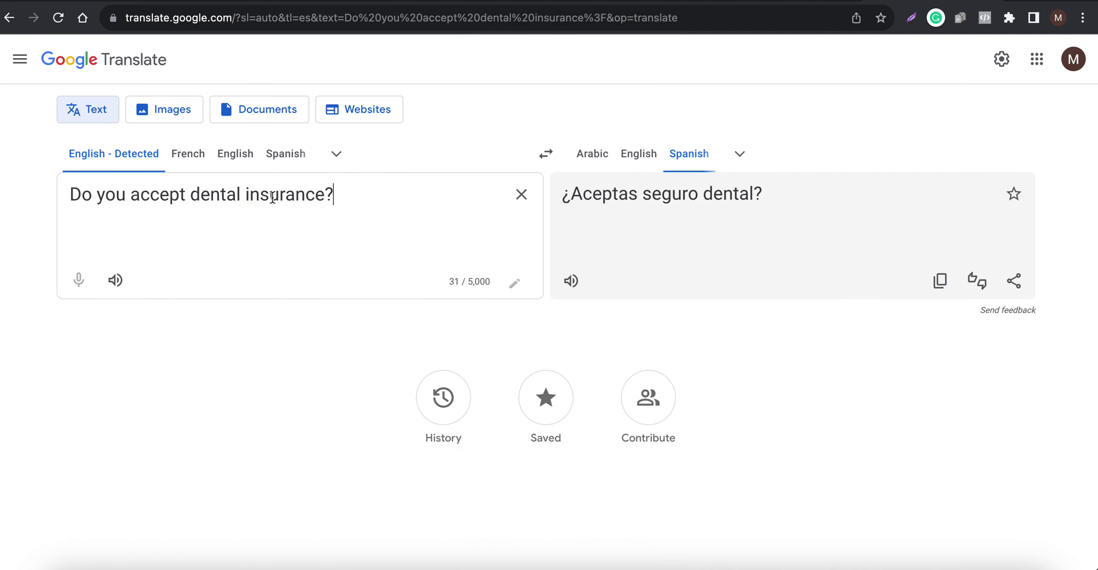
pyautogui.press('super+a')
pyautogui.press('super+v')
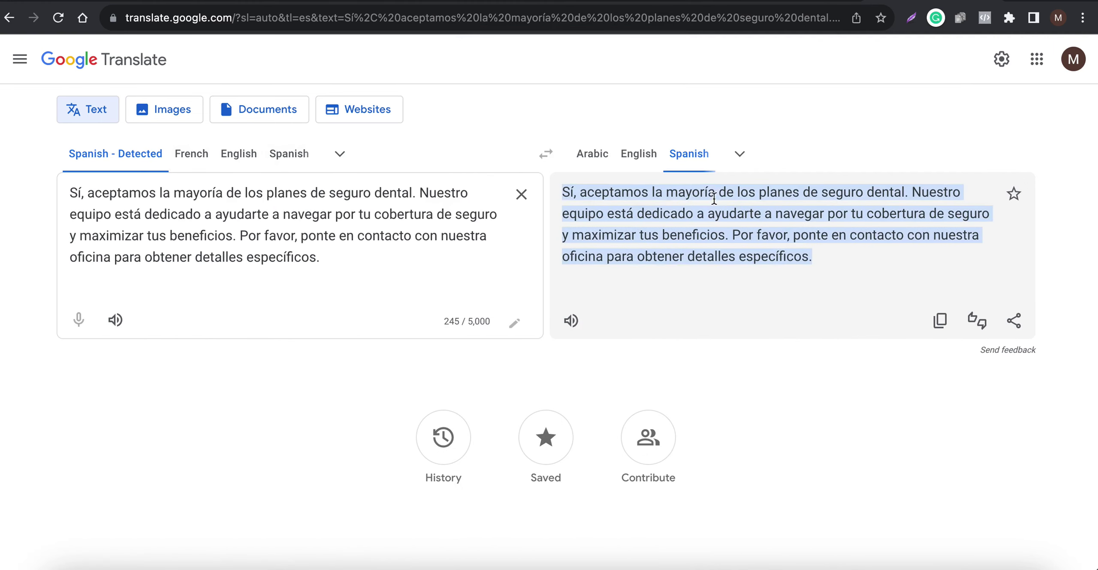
pyautogui.click(645, 166)
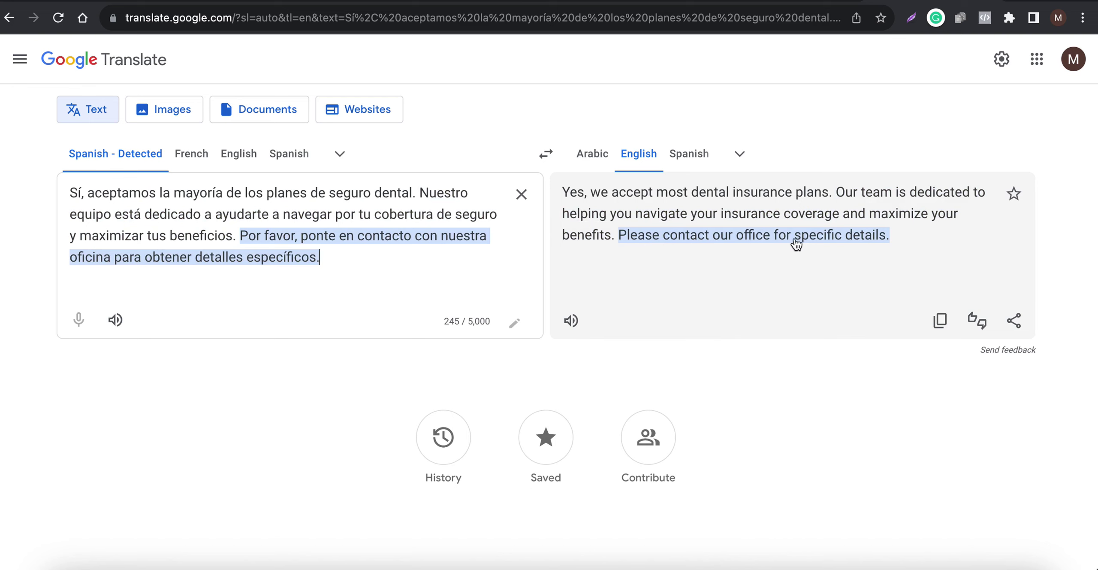
# Step: Switch to the Chatic Media business information prompt and examine the answer to "Do you accept dental insurance?"
pyautogui.click(397, 1)
pyautogui.scroll(-2, 498, 356)
pyautogui.scroll(3, 495, 360)
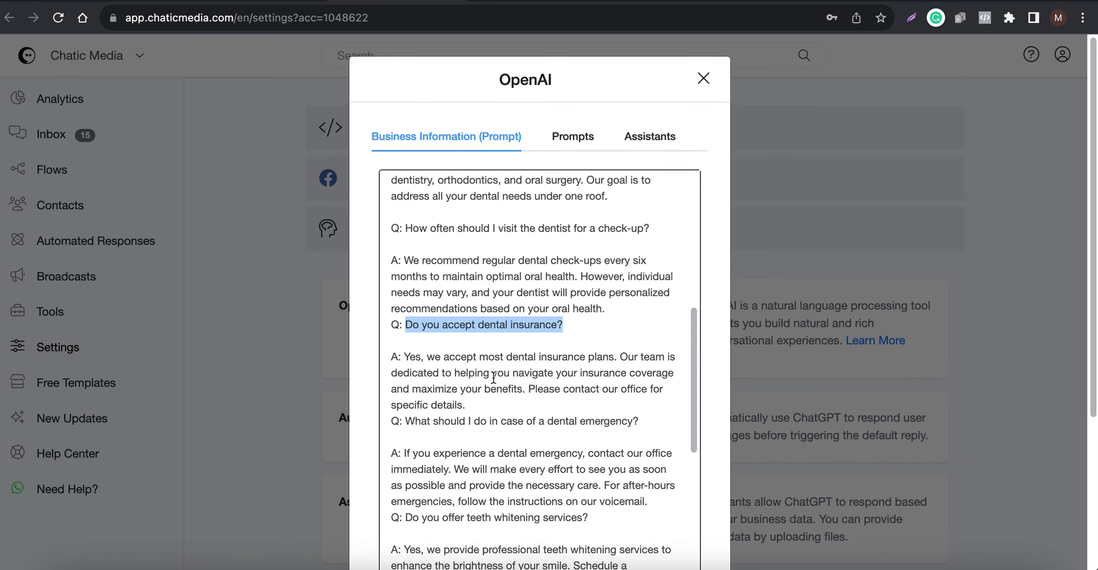
pyautogui.scroll(2, 497, 334)
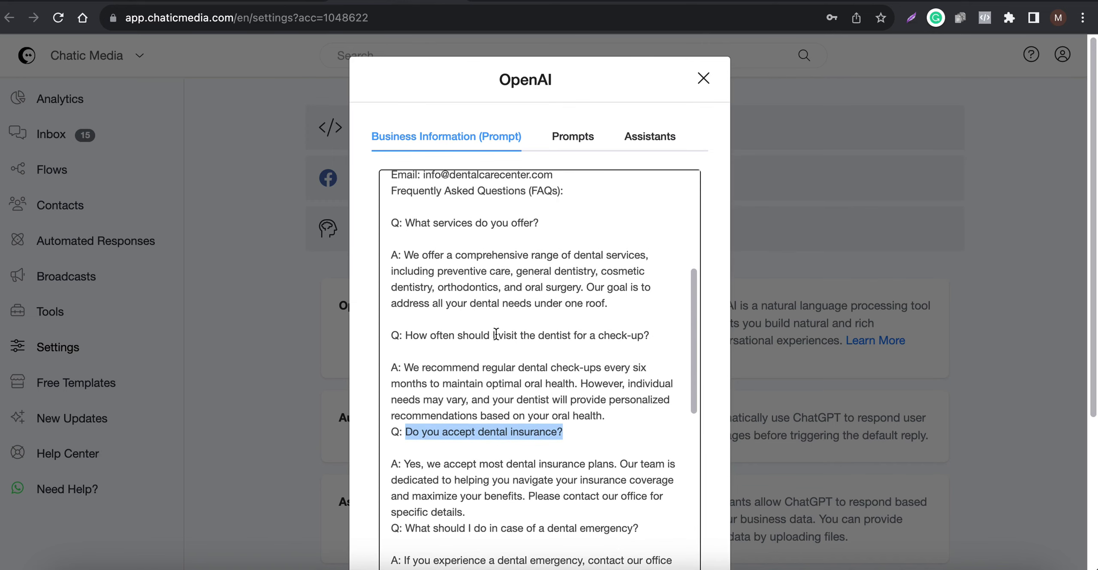
pyautogui.scroll(-2, 494, 339)
pyautogui.scroll(-1, 478, 402)
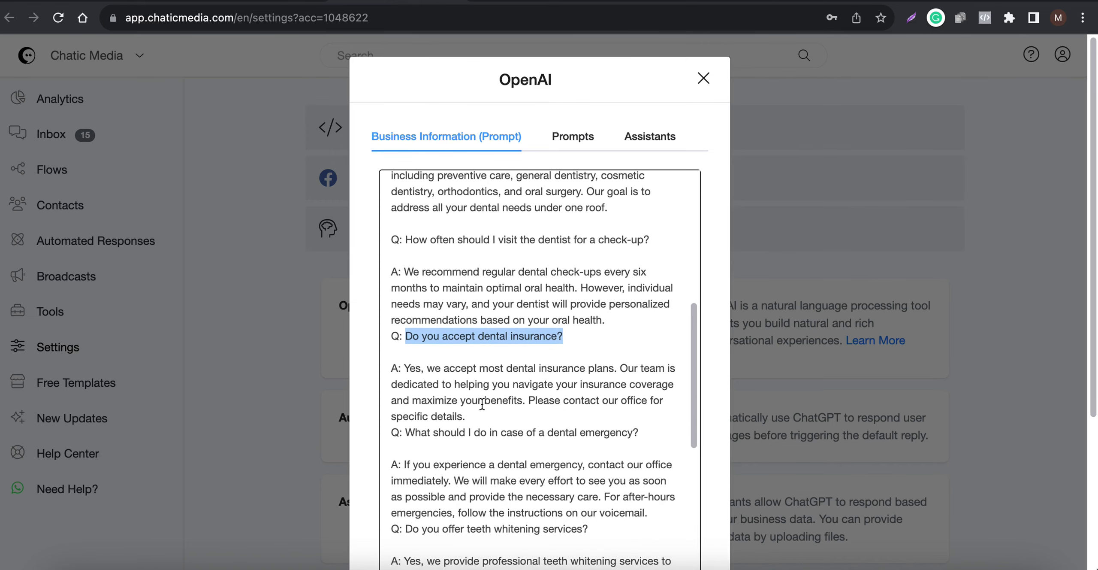
pyautogui.moveTo(465, 416); pyautogui.dragTo(366, 368)
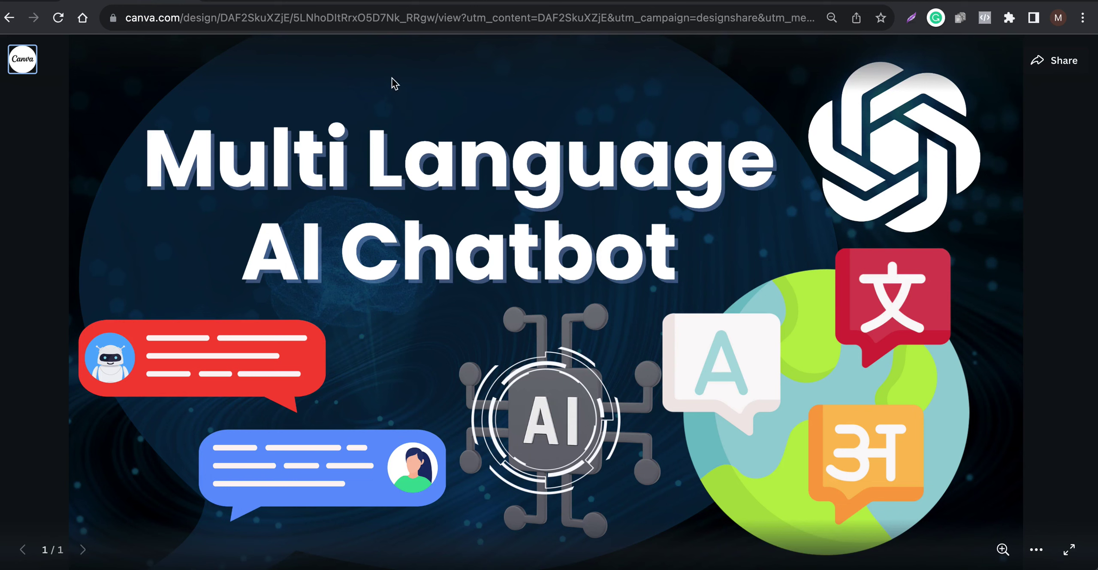
pyautogui.click(1016, 560)
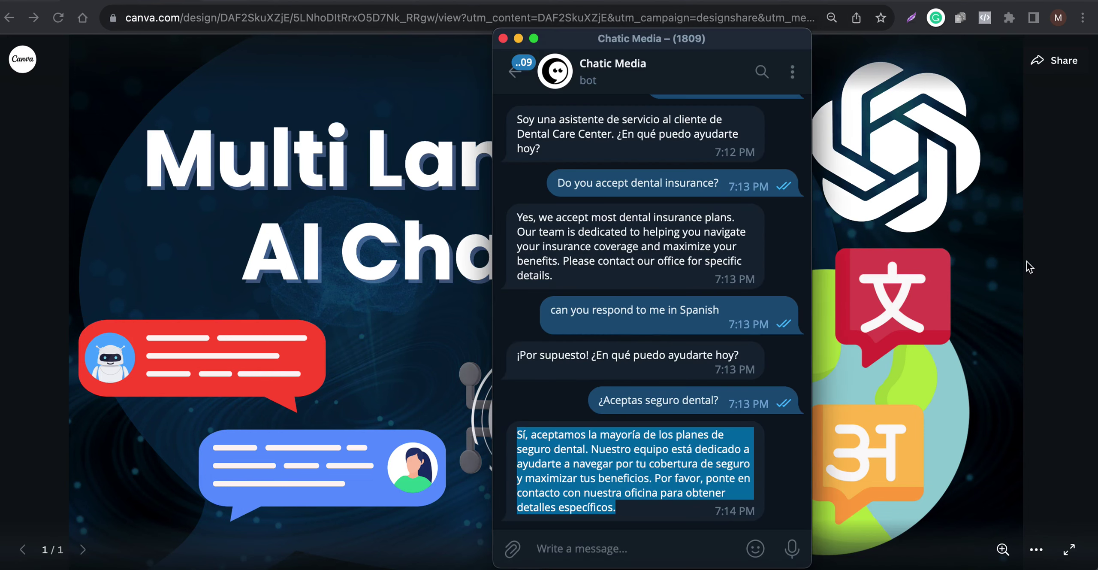
pyautogui.click(968, 233)
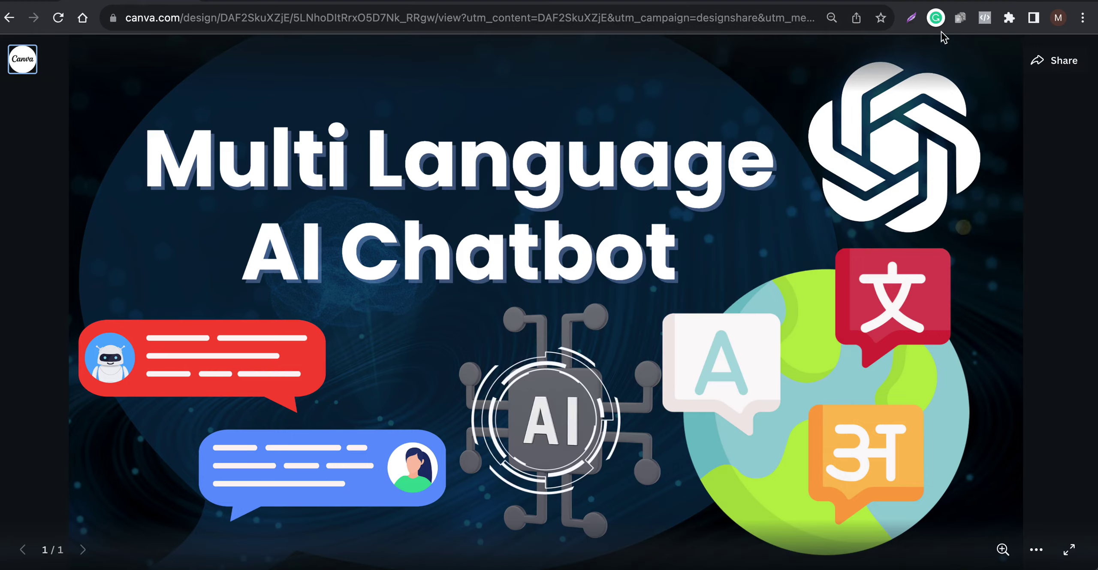
# Step: Swap the Google Translate languages to use English as source, and copy "Do you accept dental insurance?" from the Telegram chat
pyautogui.click(933, 2)
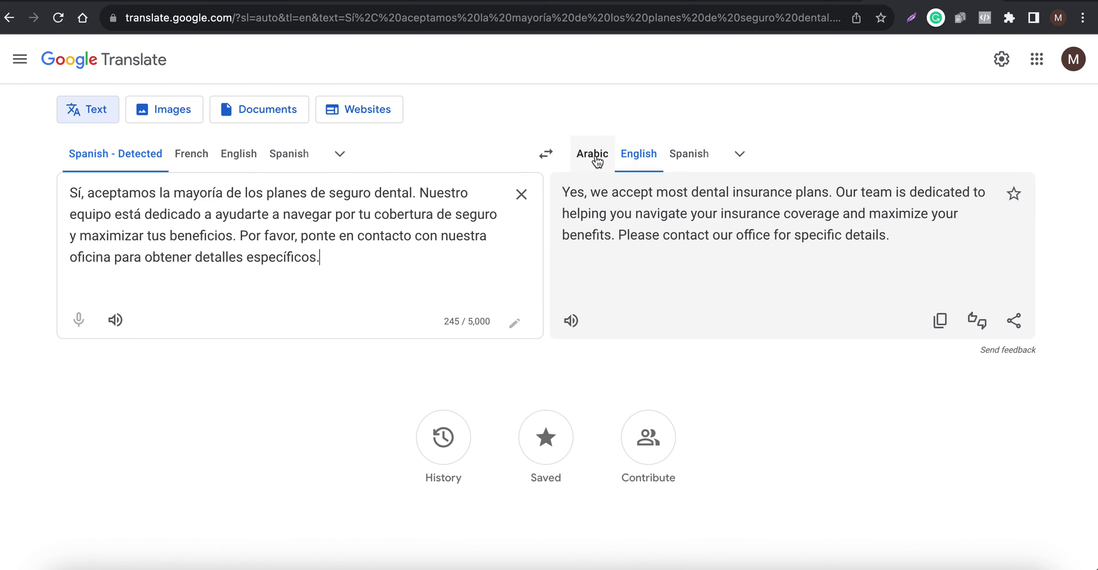
pyautogui.click(544, 155)
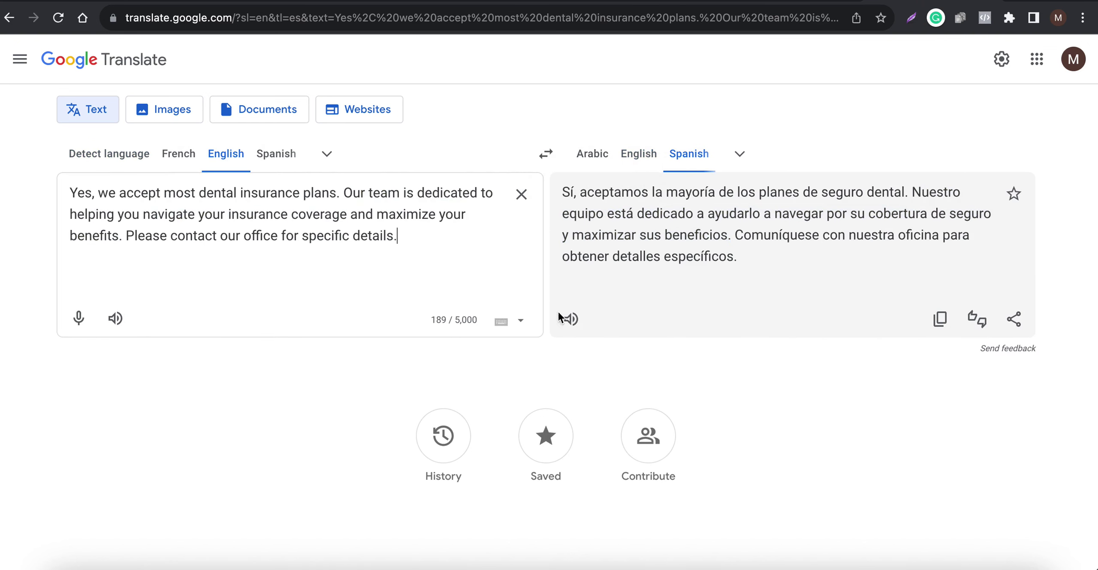
pyautogui.click(950, 553)
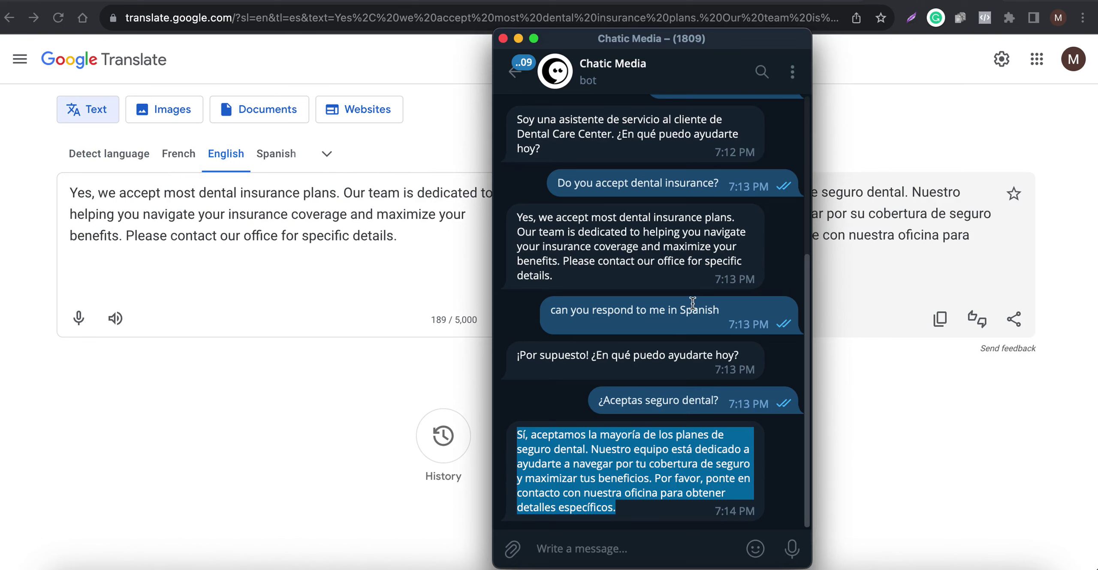
pyautogui.moveTo(557, 184); pyautogui.dragTo(722, 185)
pyautogui.press('super+c')
# Step: Replace the Google Translate source text with the copied insurance question, translate it into Arabic and copy the translation
pyautogui.click(324, 244)
pyautogui.press('super+a')
pyautogui.press('super+v')
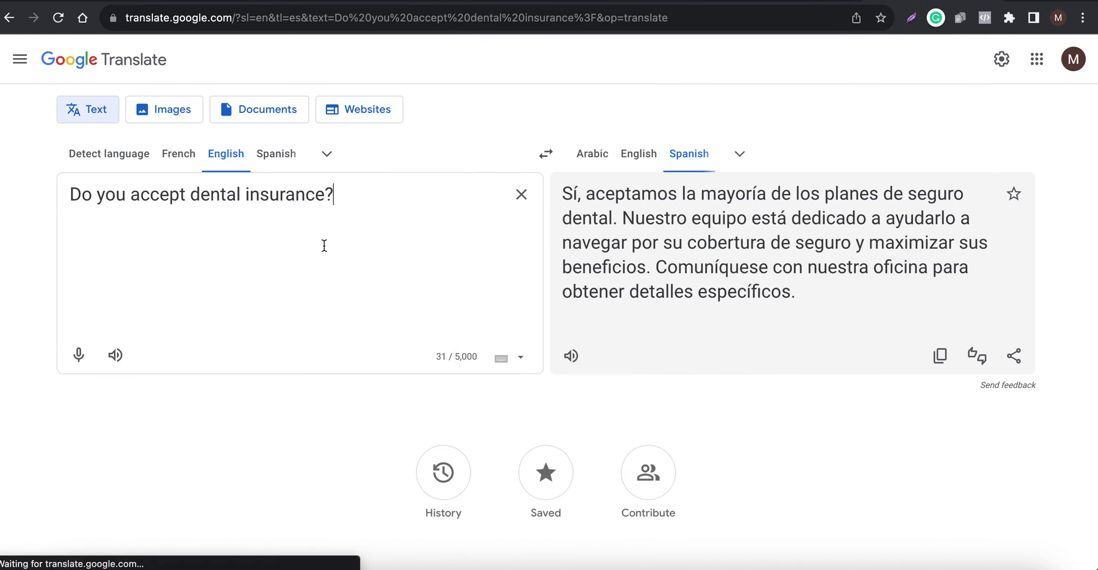
pyautogui.click(592, 154)
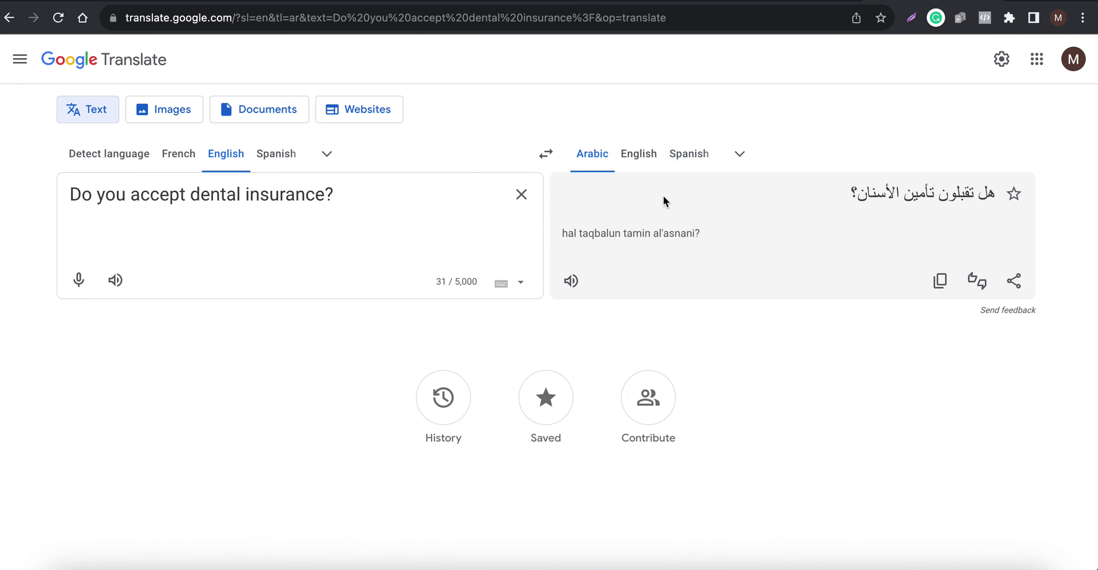
pyautogui.click(939, 280)
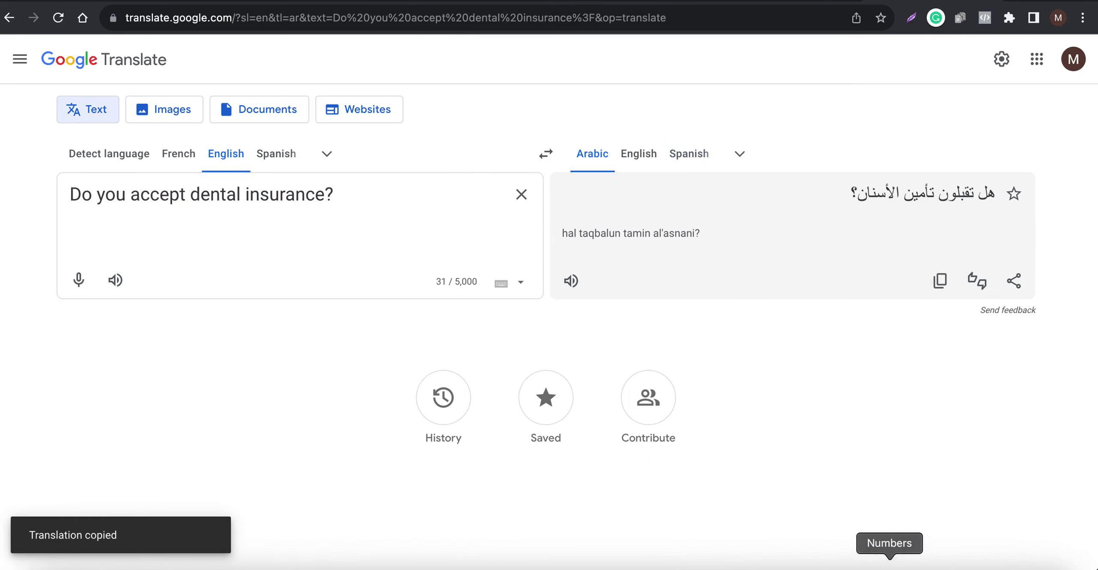
# Step: Switch to Telegram and send the bot the Arabic question "هل تقبلون تأمين الأسنان؟"
pyautogui.click(950, 565)
pyautogui.click(650, 556)
pyautogui.press('super+v')
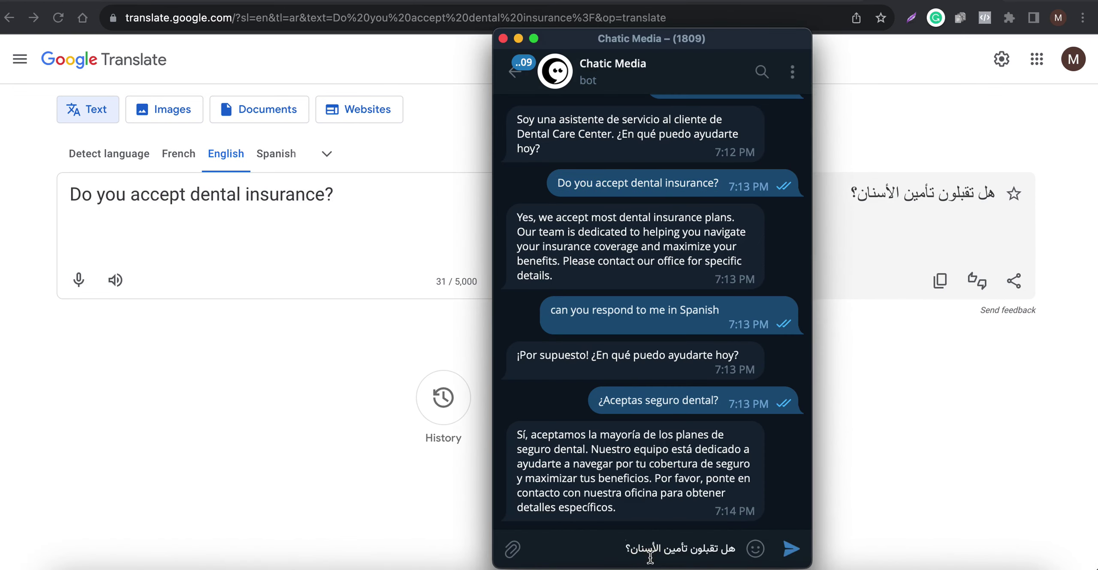
pyautogui.press('Return')
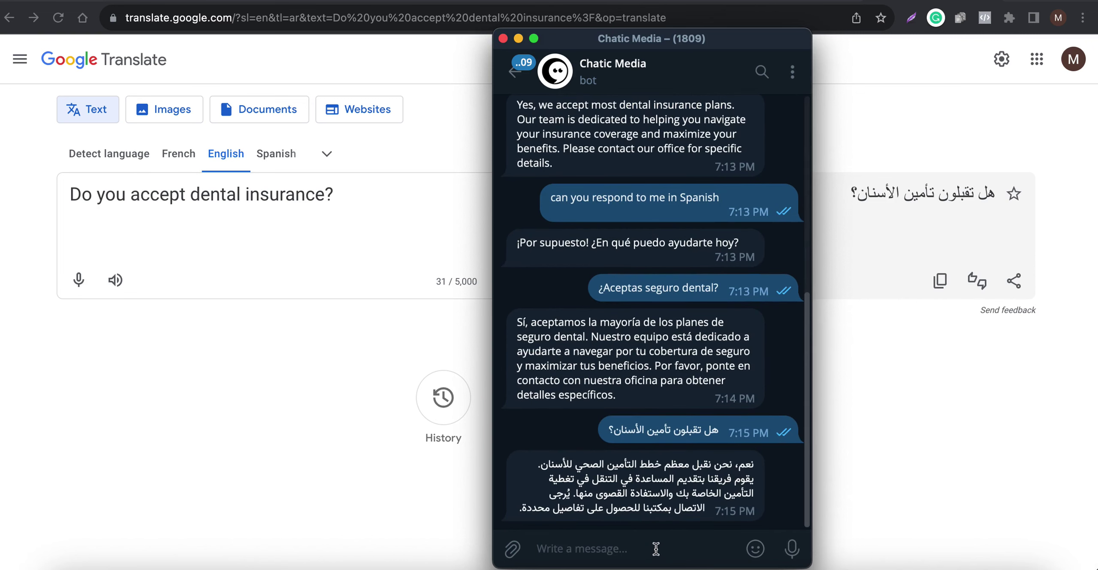
# Step: Select the bot's whole Arabic reply about dental insurance in the Telegram chat and copy it
pyautogui.moveTo(714, 513)
pyautogui.mouseDown()
pyautogui.moveTo(529, 462)
pyautogui.moveTo(692, 480)
pyautogui.moveTo(707, 506)
pyautogui.mouseUp()
pyautogui.click(529, 462)
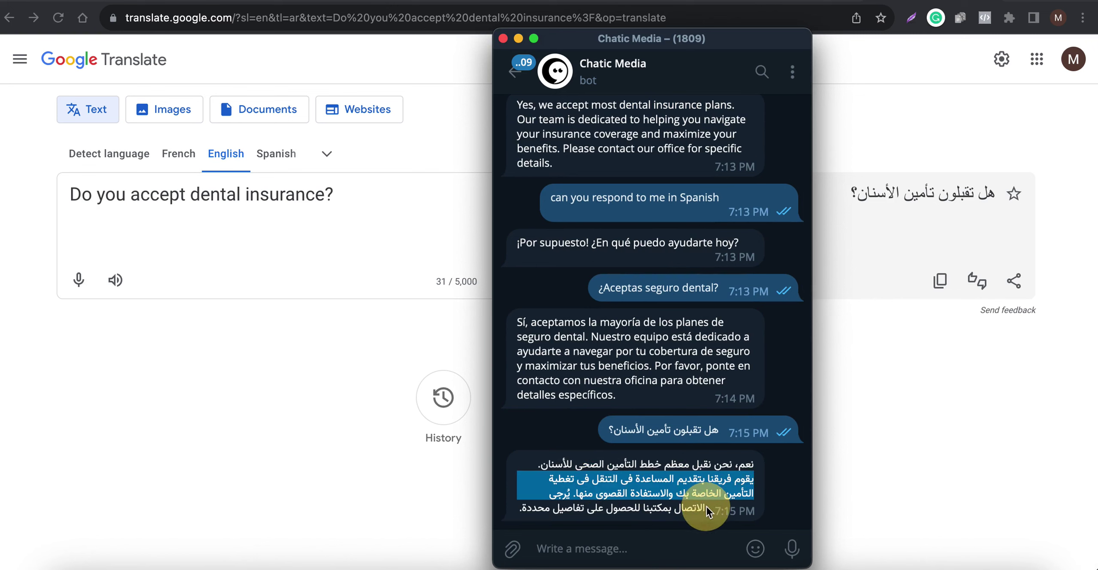
pyautogui.moveTo(525, 461); pyautogui.dragTo(635, 503)
pyautogui.click(562, 471)
pyautogui.click(635, 503)
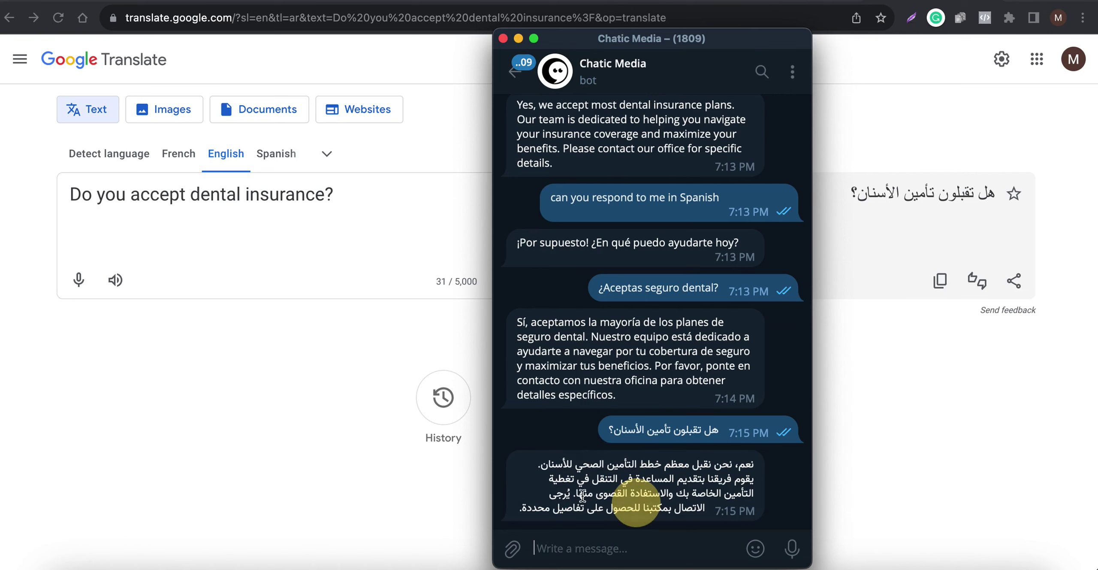
pyautogui.moveTo(537, 463); pyautogui.dragTo(693, 522)
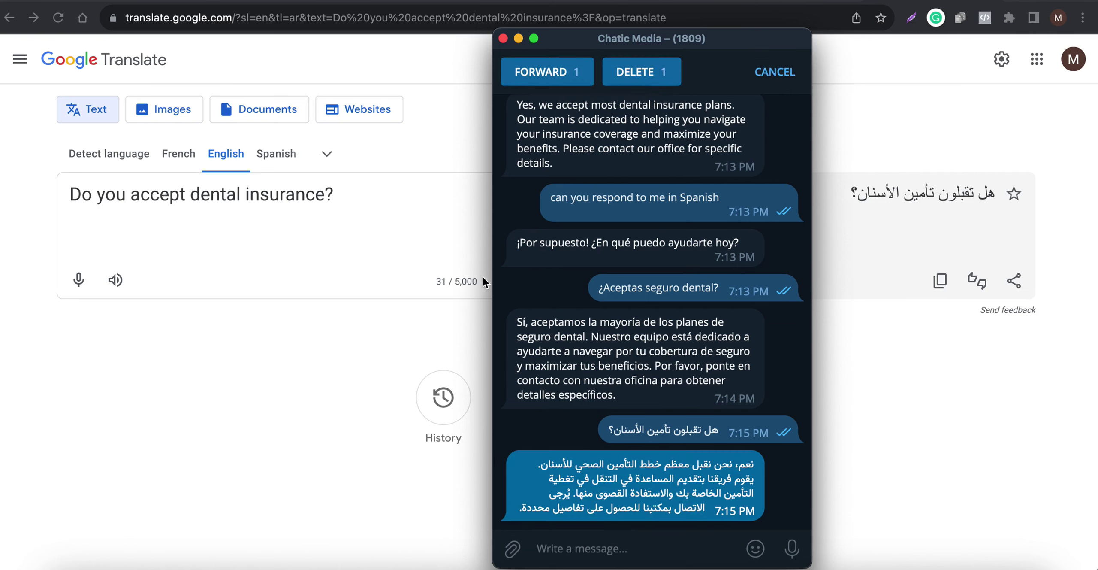
# Step: Switch to Google Translate, replace the source text with the copied Arabic reply and translate it into English
pyautogui.click(305, 321)
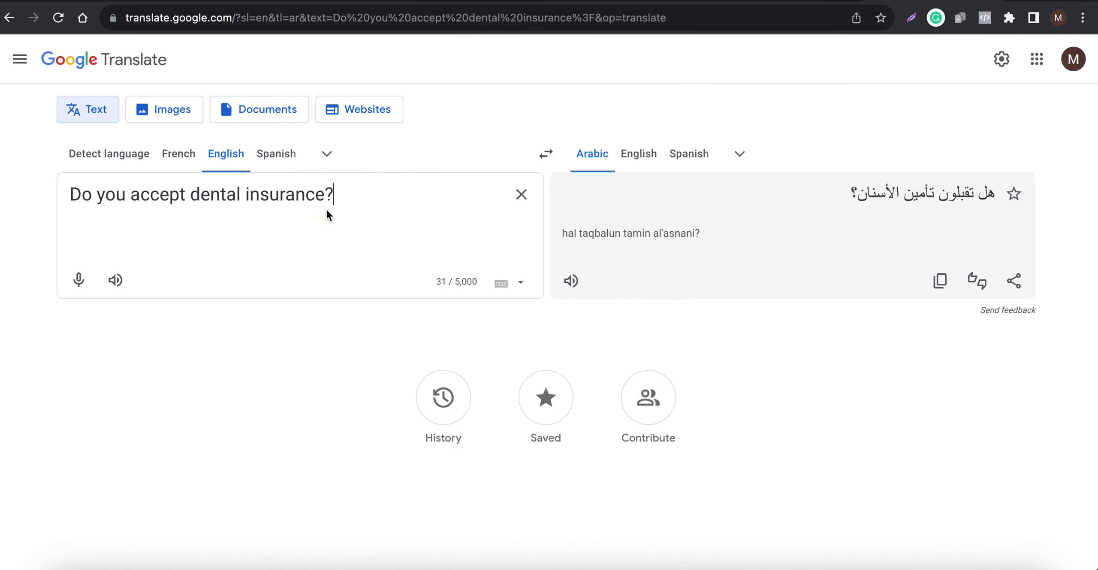
pyautogui.press('super+a')
pyautogui.press('super+v')
pyautogui.click(638, 155)
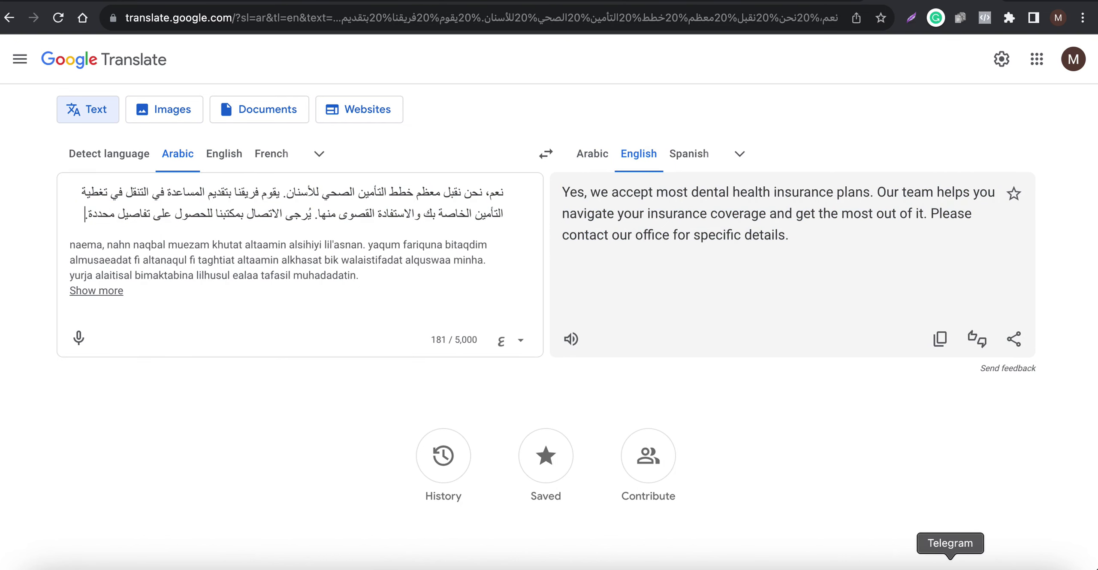
# Step: Switch between Telegram and Google Translate to compare the bot's English, Spanish and Arabic insurance replies with the English translation
pyautogui.click(950, 565)
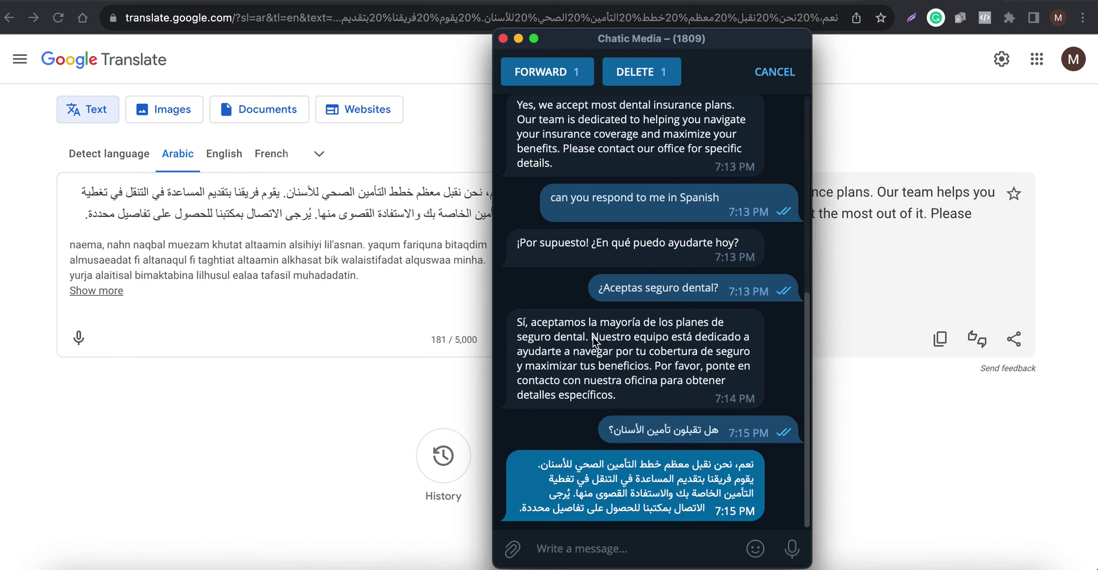
pyautogui.click(928, 472)
pyautogui.click(948, 565)
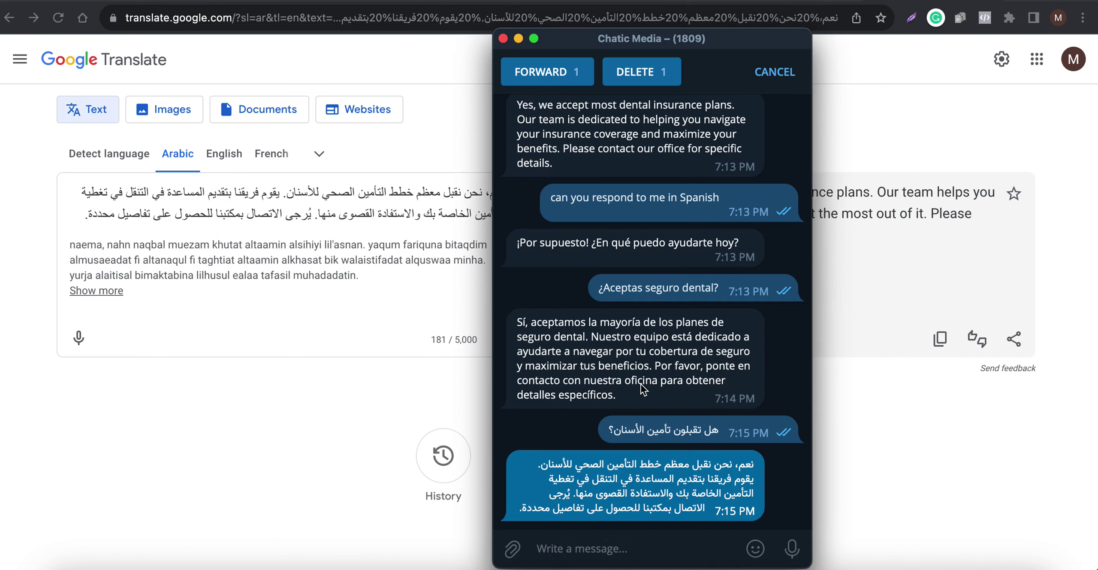
pyautogui.click(1013, 493)
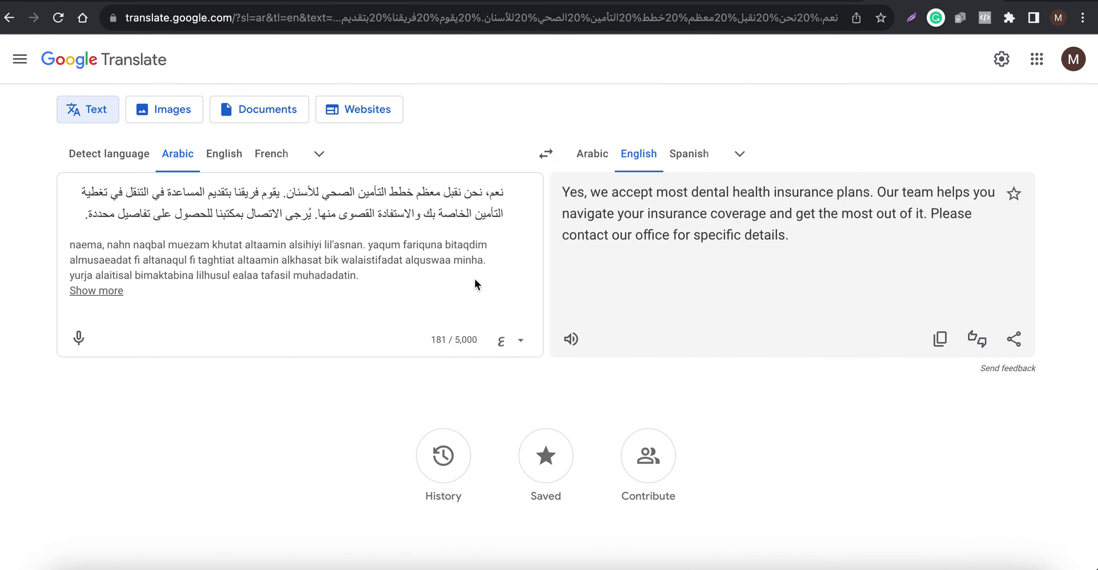
pyautogui.click(951, 565)
pyautogui.scroll(2, 619, 343)
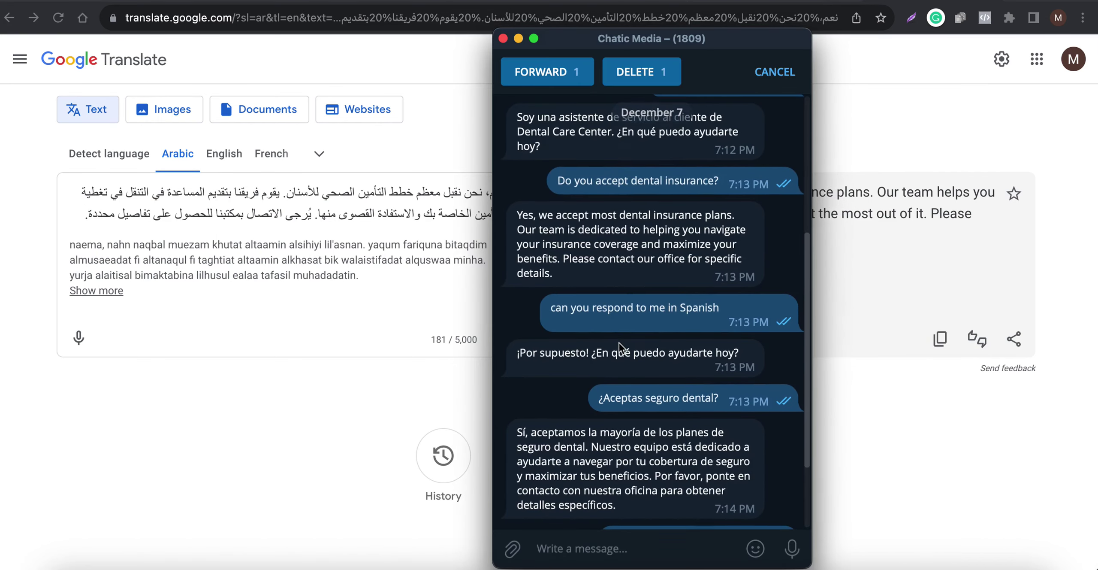
pyautogui.scroll(-2, 619, 342)
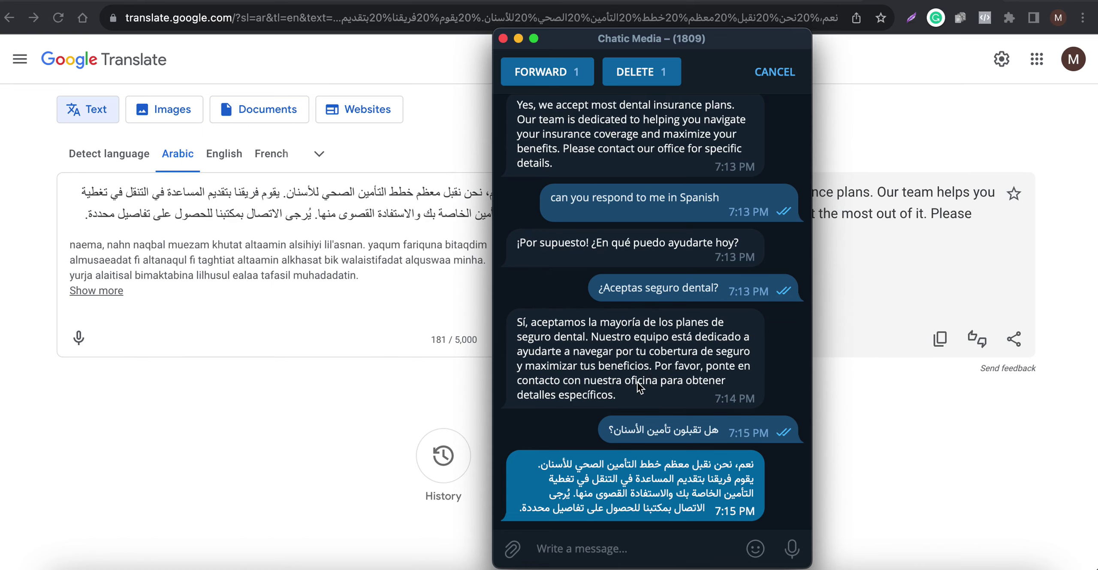
pyautogui.click(957, 395)
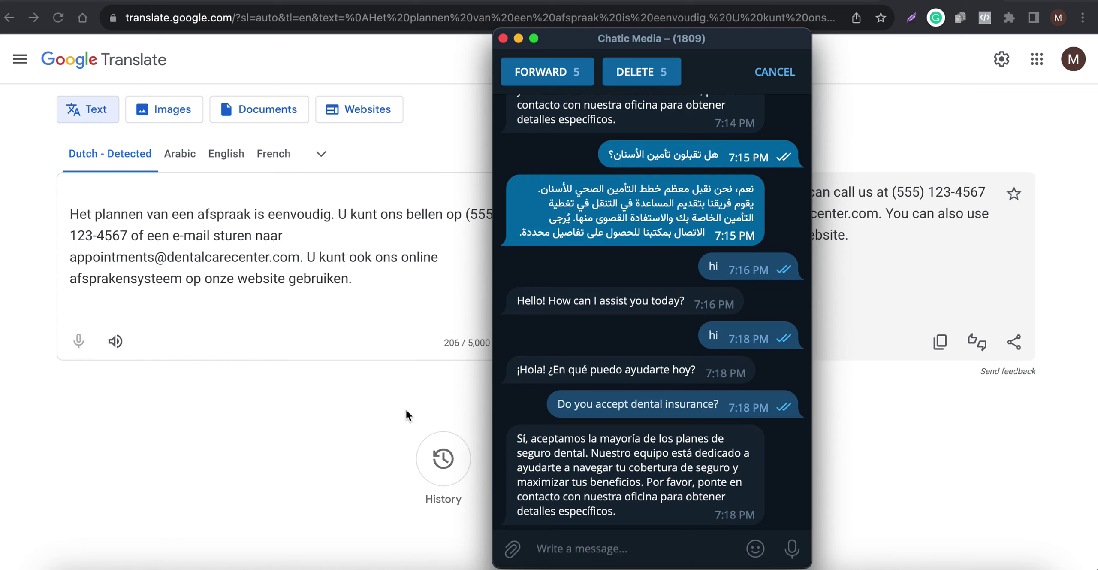
pyautogui.click(405, 408)
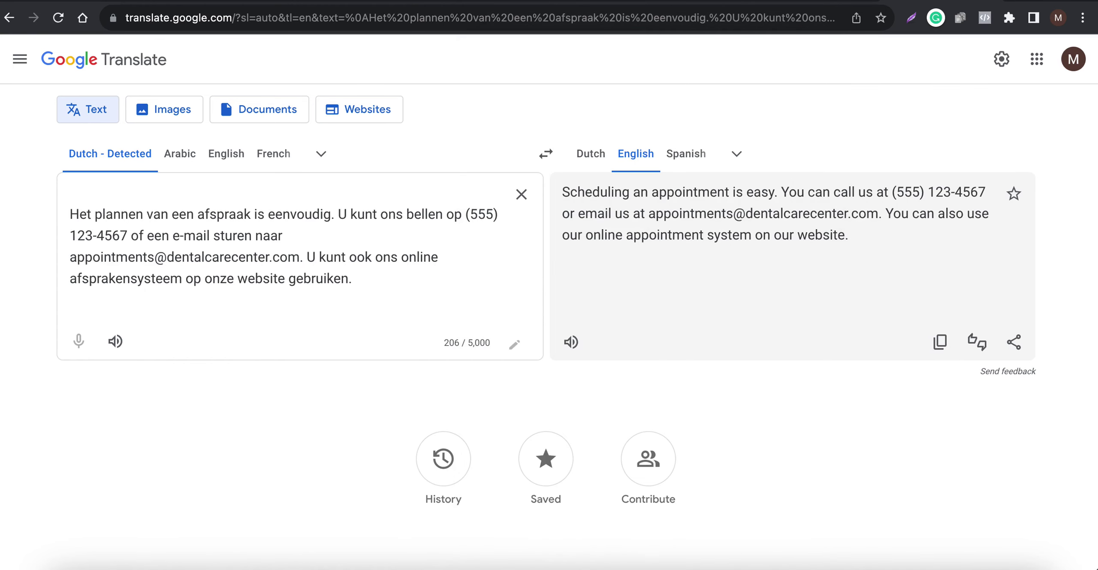